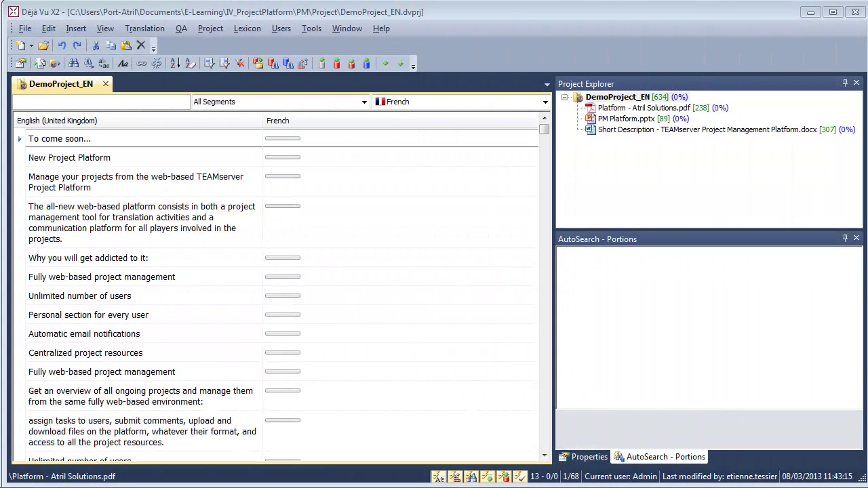
With French displayed, pretranslate all DemoProject_EN files into all target languages
{"action": "left_click", "coordinate": [527, 108]}
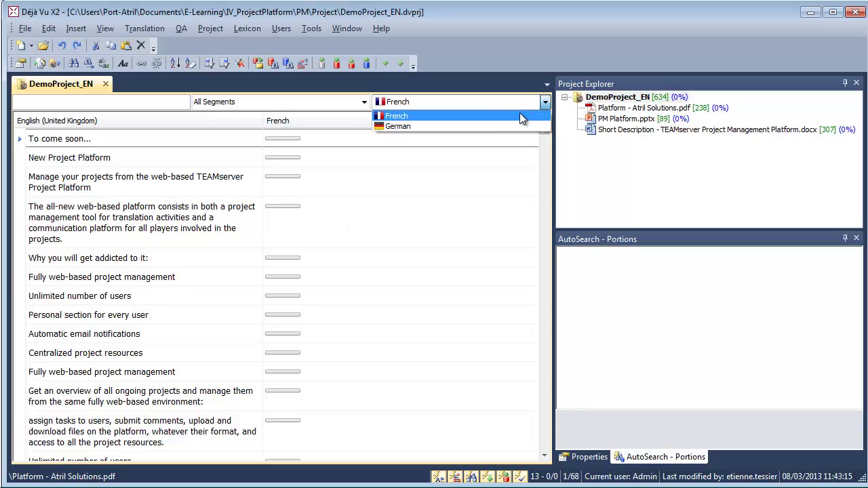
{"action": "left_click", "coordinate": [578, 105]}
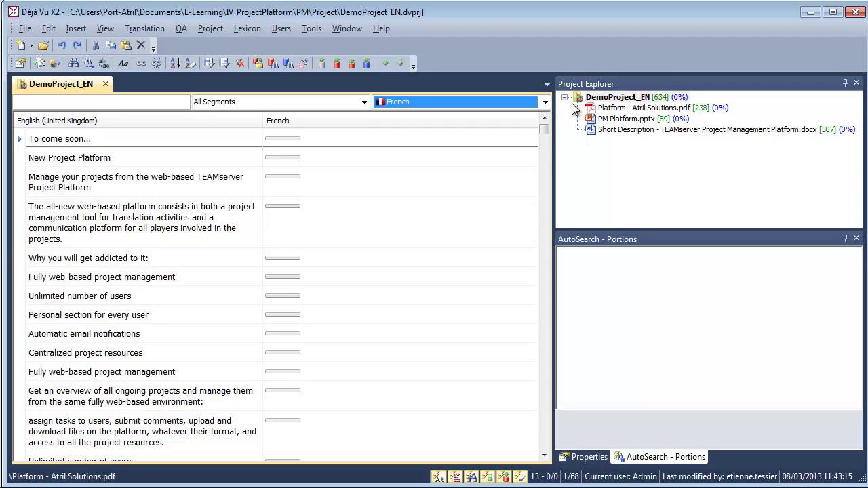
{"action": "left_click", "coordinate": [144, 29]}
{"action": "left_click", "coordinate": [169, 45]}
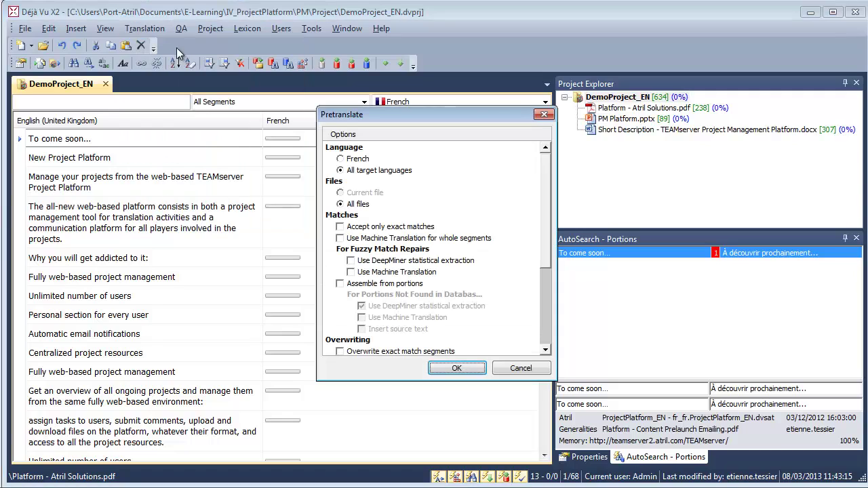
{"action": "left_click", "coordinate": [449, 367]}
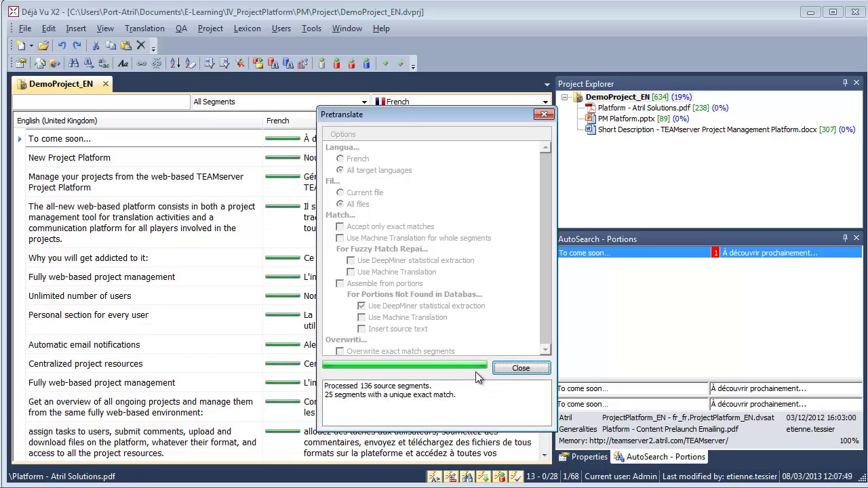
{"action": "left_click", "coordinate": [521, 369]}
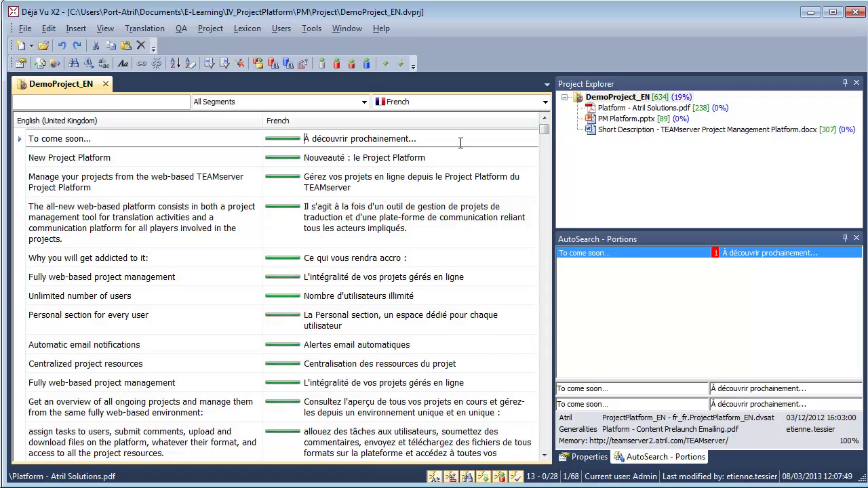
Open Divide & Dispatch and preview the project's package split
{"action": "left_click", "coordinate": [25, 29]}
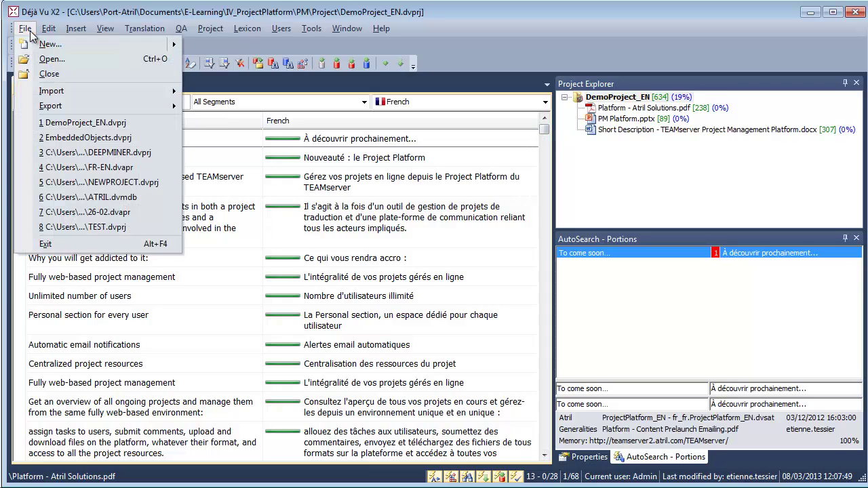
{"action": "mouse_move", "coordinate": [112, 108]}
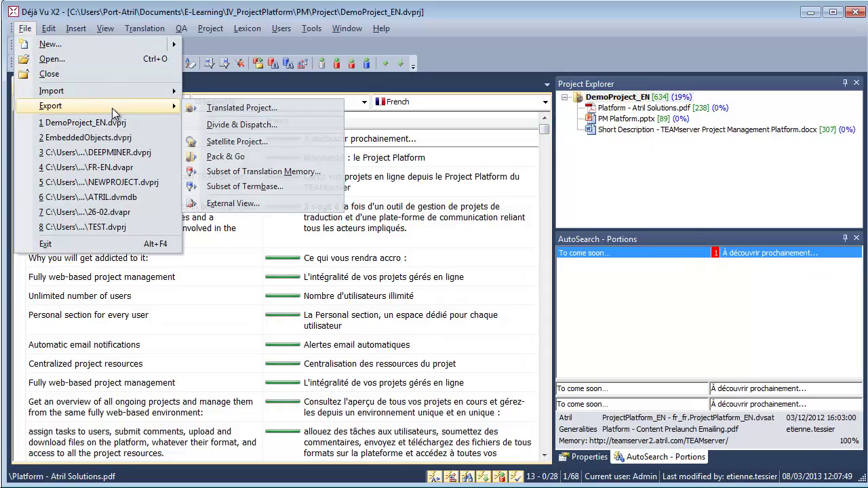
{"action": "left_click", "coordinate": [229, 125]}
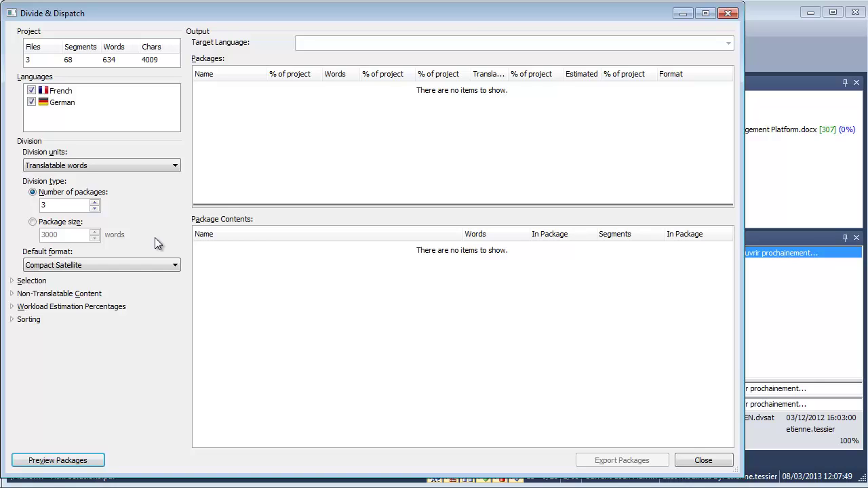
{"action": "left_click", "coordinate": [90, 461]}
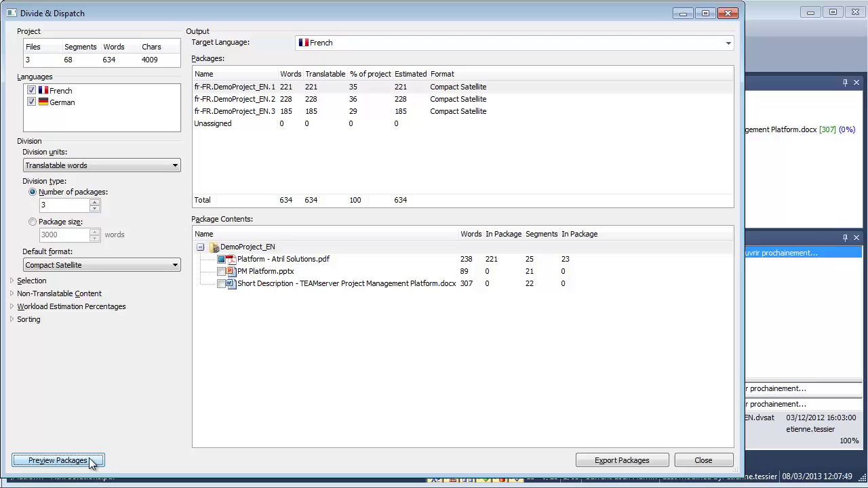
Set package EN.2 to XLIFF and EN.3 to Word RTF, then export the packages
{"action": "left_click", "coordinate": [510, 99]}
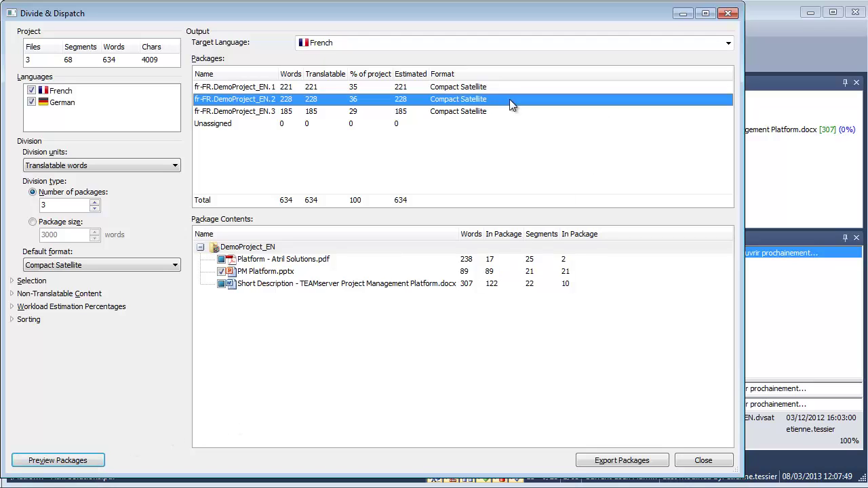
{"action": "left_click", "coordinate": [509, 99]}
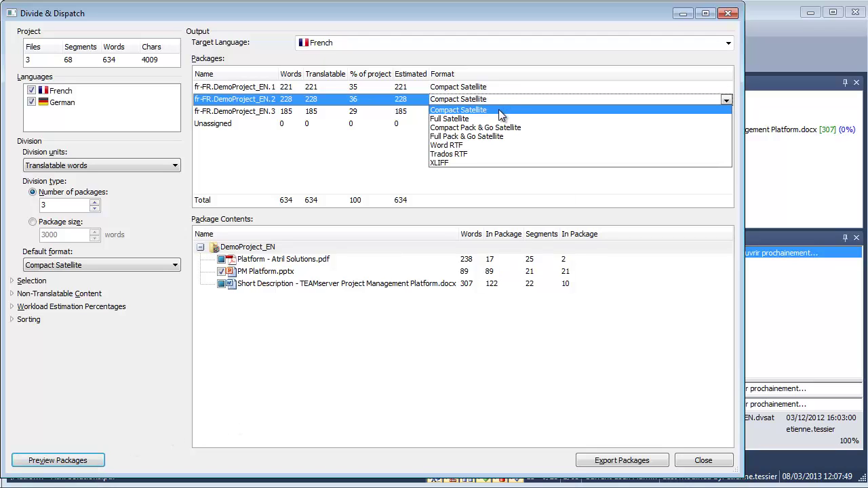
{"action": "left_click", "coordinate": [447, 162]}
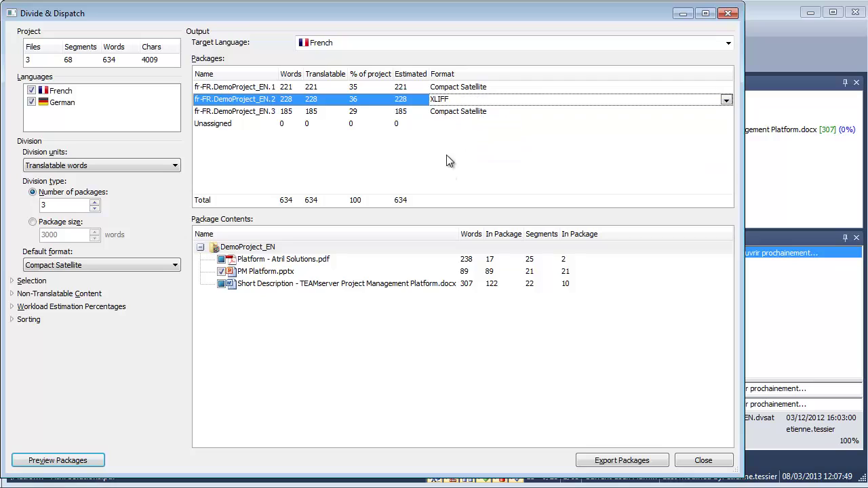
{"action": "left_click", "coordinate": [463, 112]}
{"action": "left_click", "coordinate": [464, 111]}
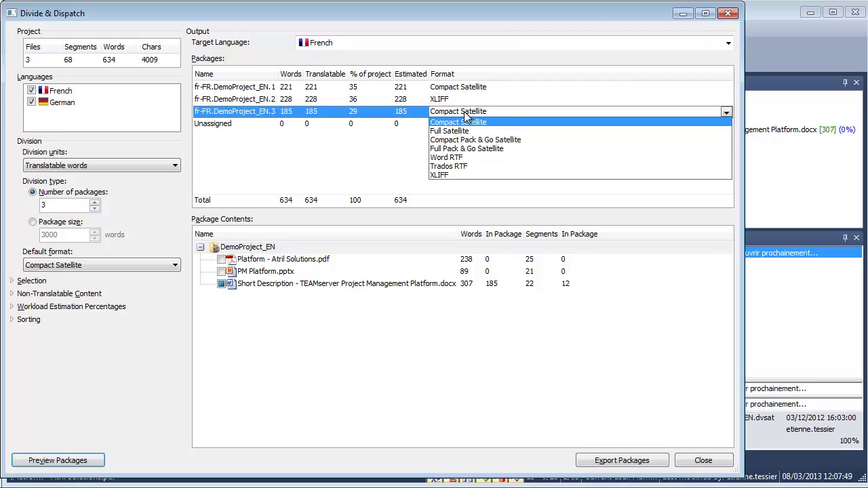
{"action": "left_click", "coordinate": [447, 157]}
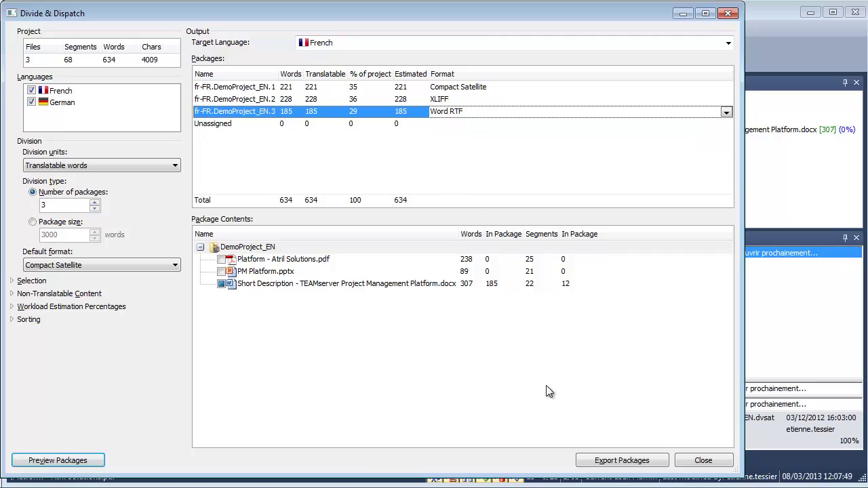
{"action": "left_click", "coordinate": [622, 461]}
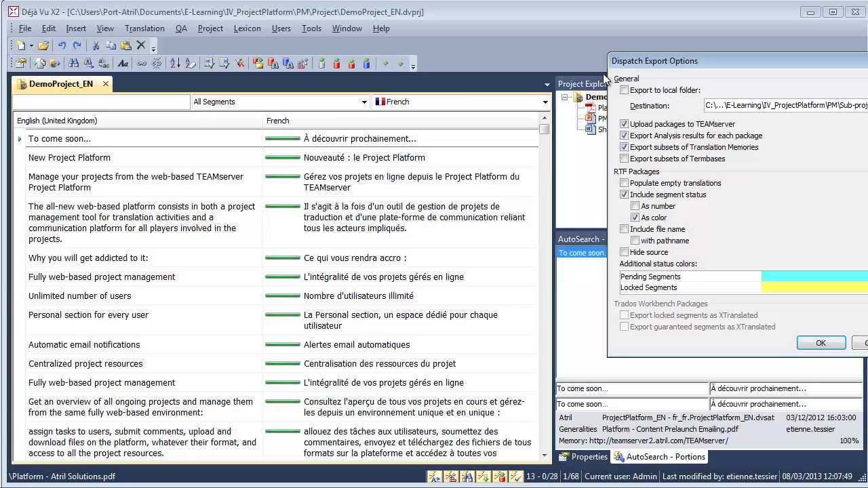
Export with TEAMserver upload, per-package analysis results and translation memory subsets included
{"action": "left_click_drag", "start_coordinate": [603, 73], "coordinate": [132, 77]}
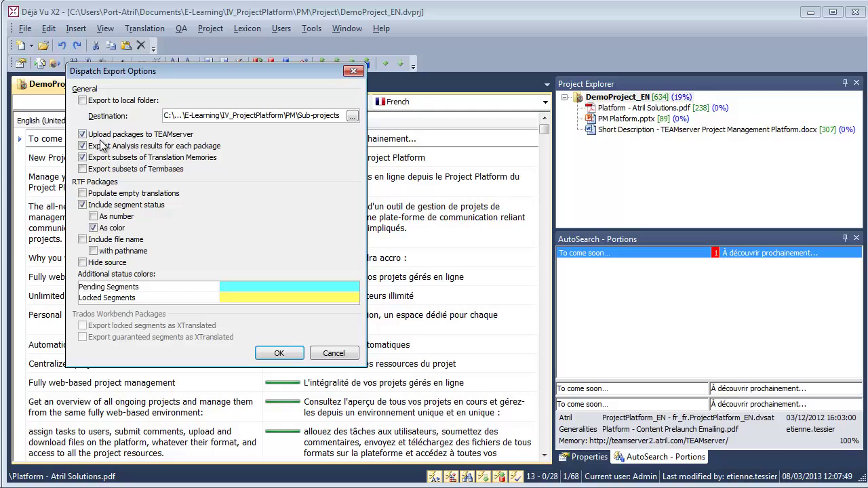
{"action": "left_click", "coordinate": [84, 148]}
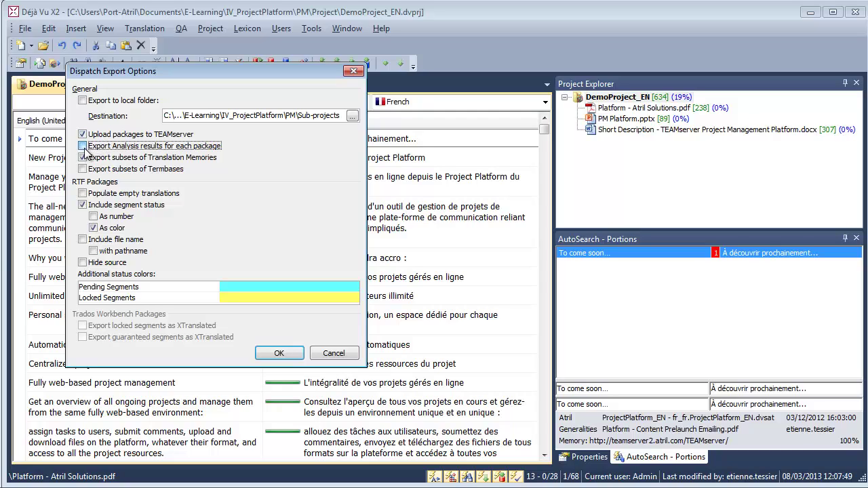
{"action": "left_click", "coordinate": [83, 158]}
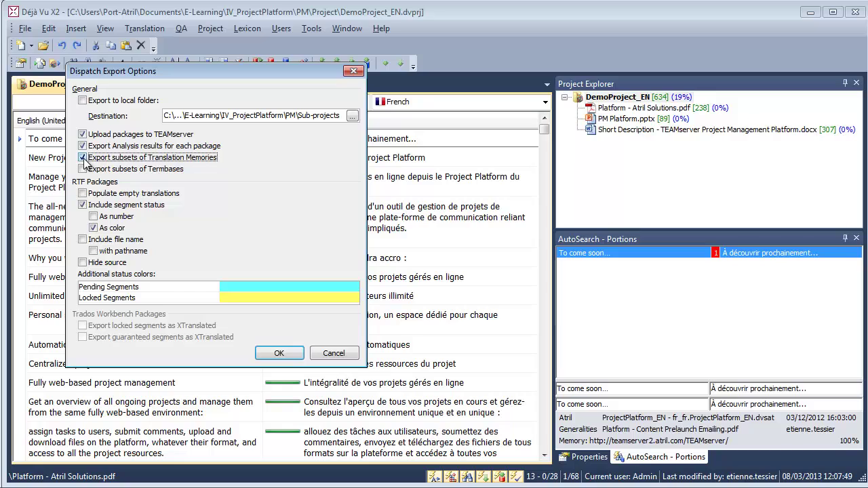
{"action": "left_click", "coordinate": [288, 351]}
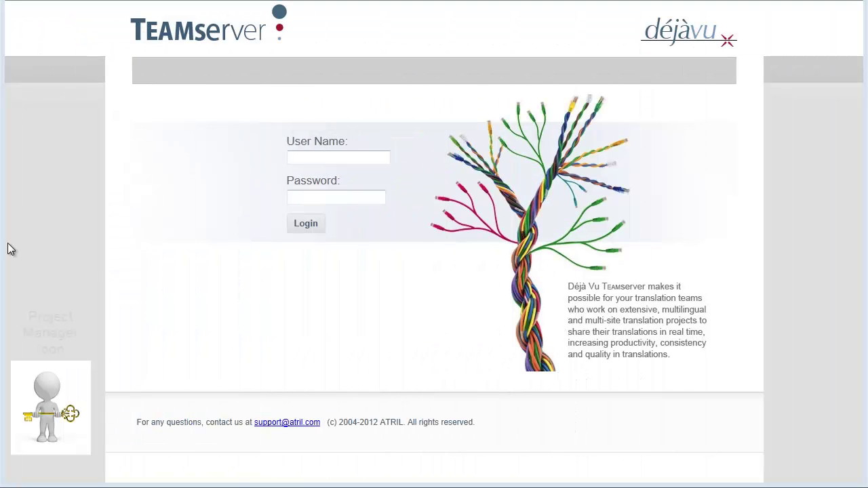
Log in to TEAMserver with the administrator account's user name and password
{"action": "left_click", "coordinate": [334, 160]}
{"action": "type", "text": "Admin"}
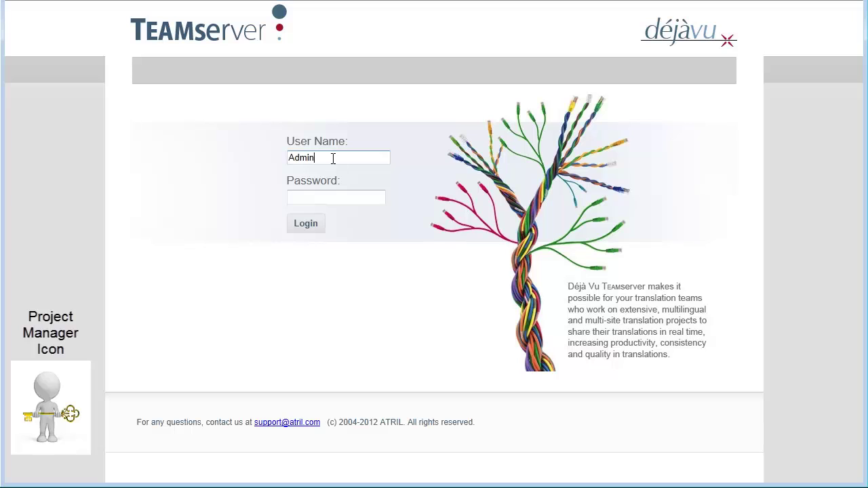
{"action": "key", "text": "Tab"}
{"action": "type", "text": "12345"}
{"action": "key", "text": "Return"}
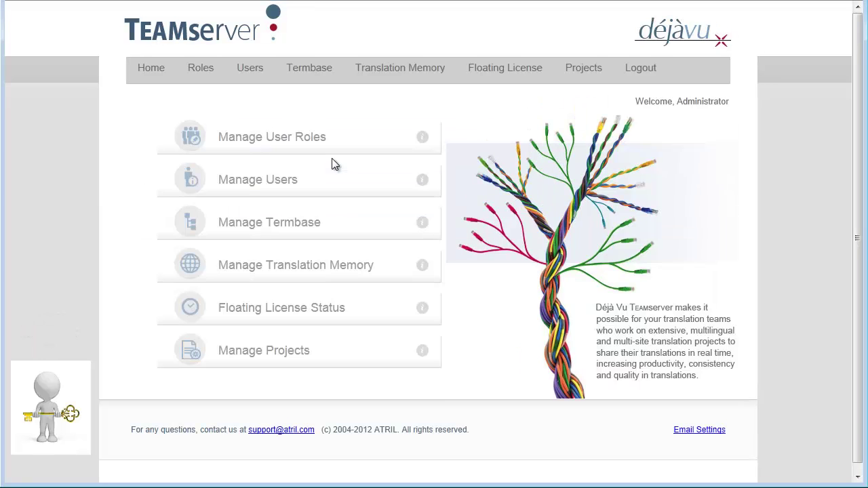
Open dispatch management for DemoProject_EN without adding project managers
{"action": "left_click", "coordinate": [592, 75]}
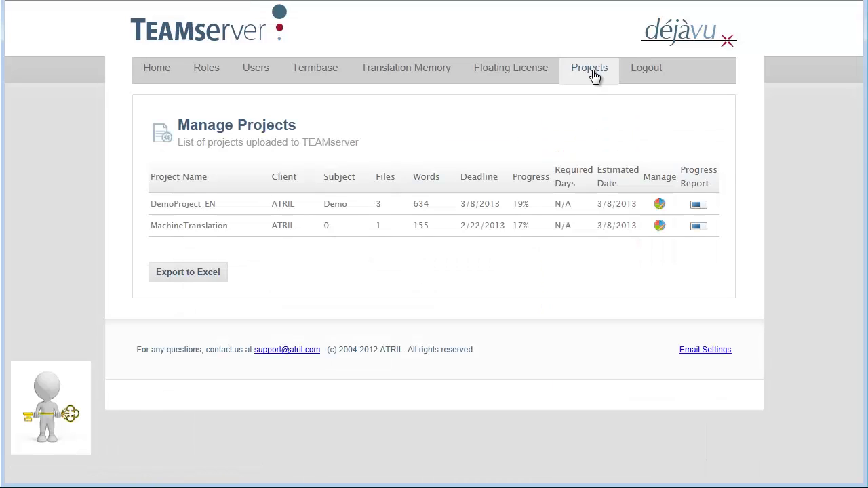
{"action": "left_click", "coordinate": [661, 206]}
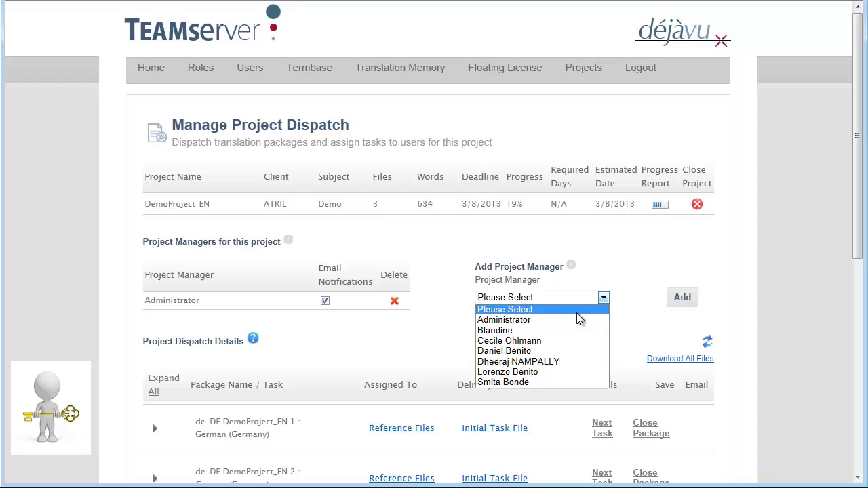
{"action": "left_click", "coordinate": [534, 312]}
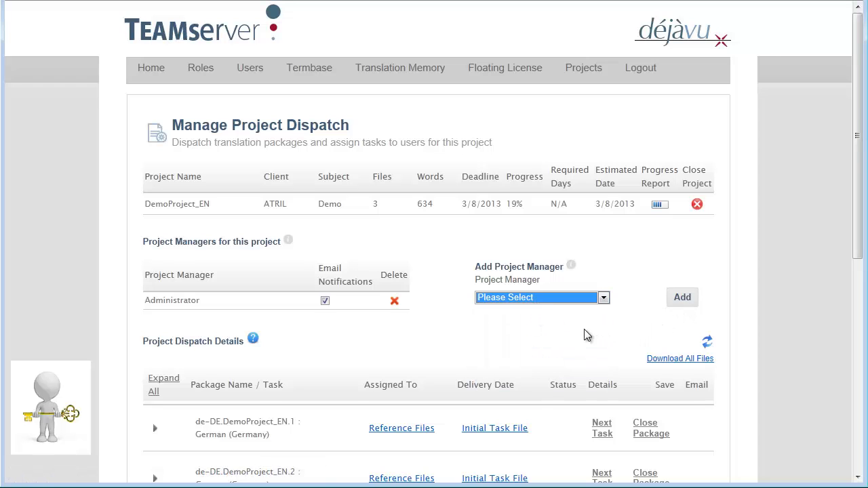
Assign the Translate task of package de-DE.DemoProject_EN.1 to a team member
{"action": "scroll", "coordinate": [333, 333], "scroll_direction": "down", "scroll_amount": 4}
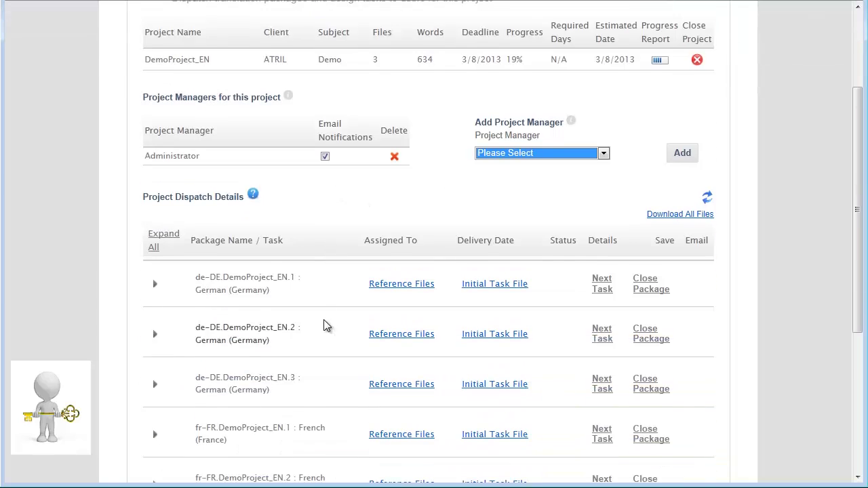
{"action": "left_click", "coordinate": [155, 211]}
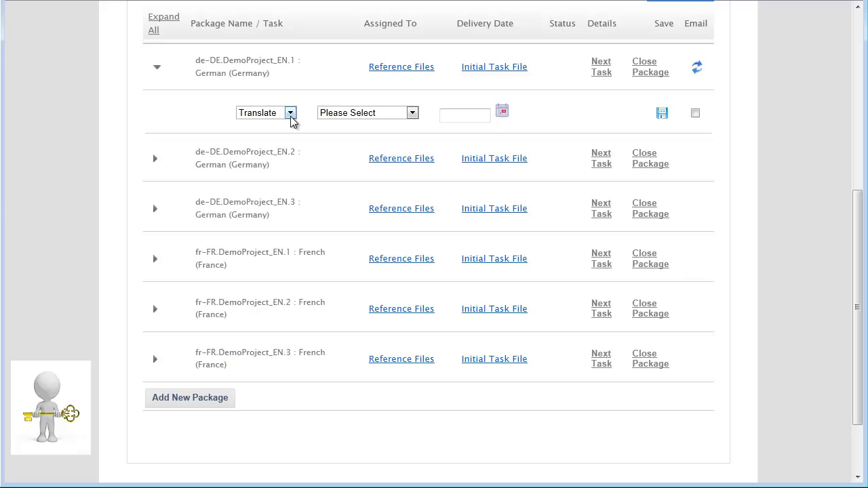
{"action": "left_click", "coordinate": [290, 114]}
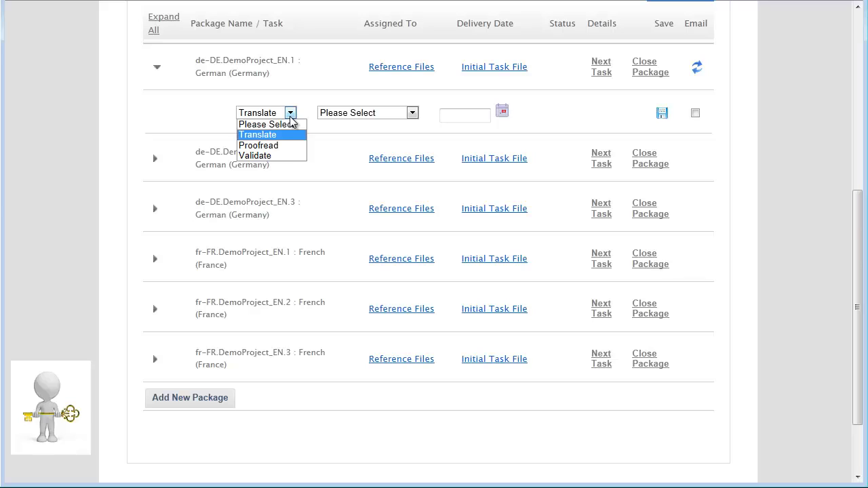
{"action": "left_click", "coordinate": [267, 135]}
{"action": "left_click", "coordinate": [412, 114]}
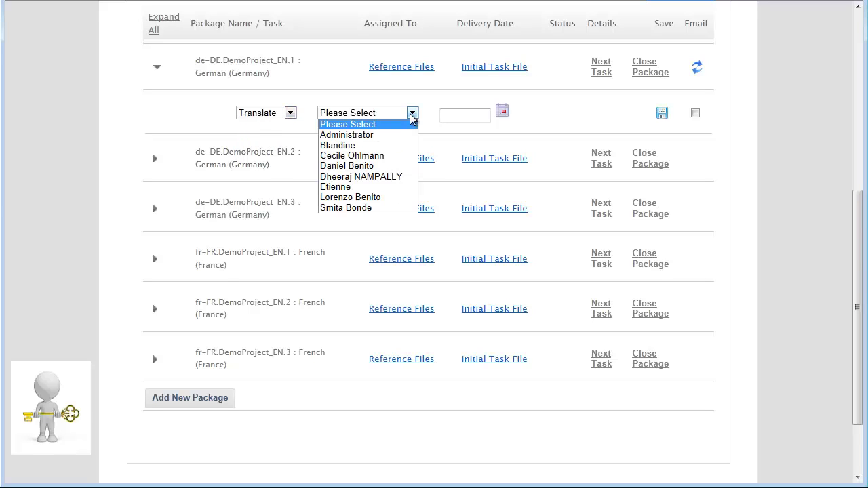
{"action": "left_click", "coordinate": [347, 187]}
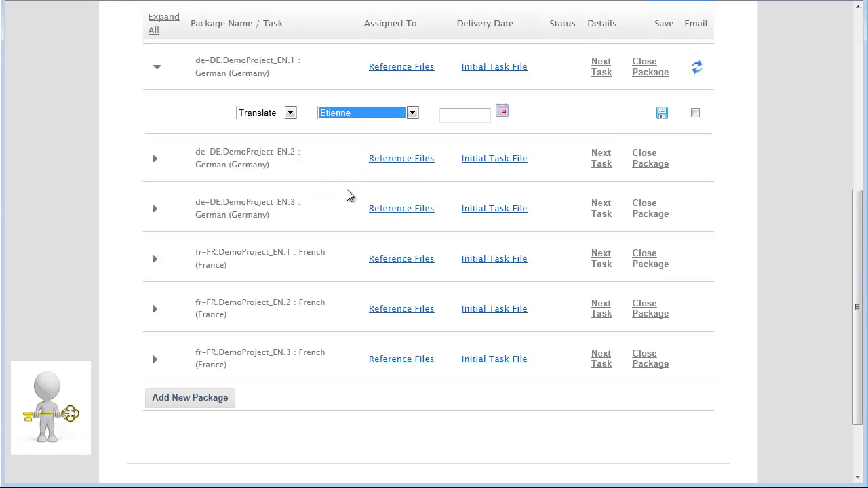
Set the Translate task's delivery date to March 10, 2013
{"action": "left_click", "coordinate": [506, 112]}
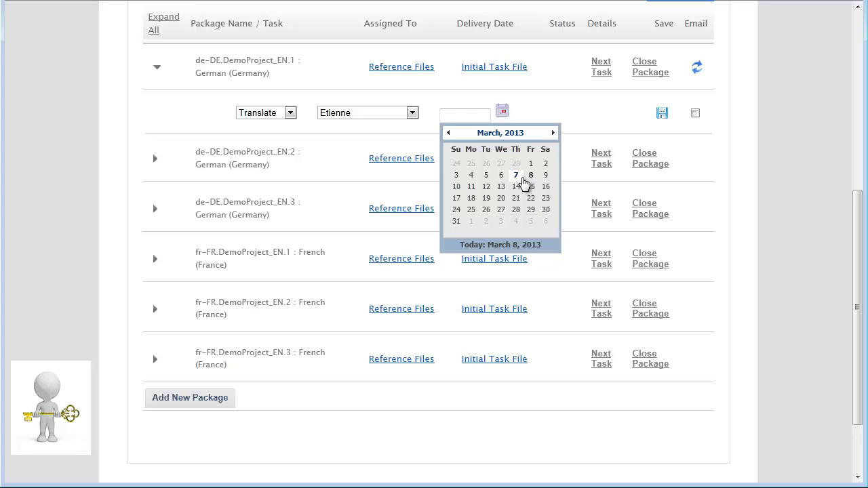
{"action": "left_click", "coordinate": [459, 188]}
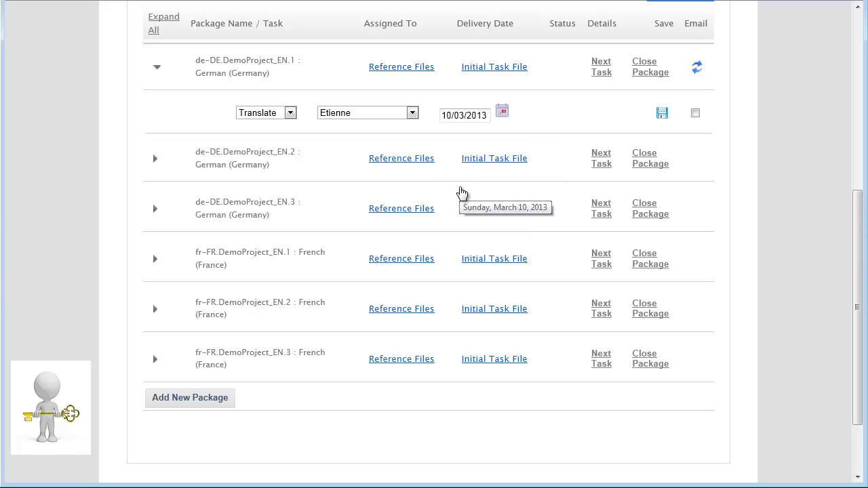
{"action": "scroll", "coordinate": [461, 143], "scroll_direction": "up", "scroll_amount": 1}
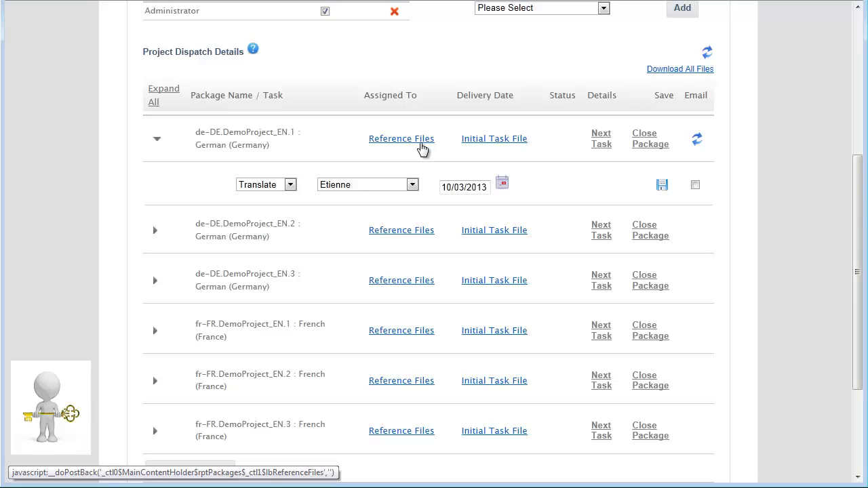
Upload Guidelines_ProjectX.pdf as a reference file for package de-DE.DemoProject_EN.1
{"action": "left_click", "coordinate": [419, 144]}
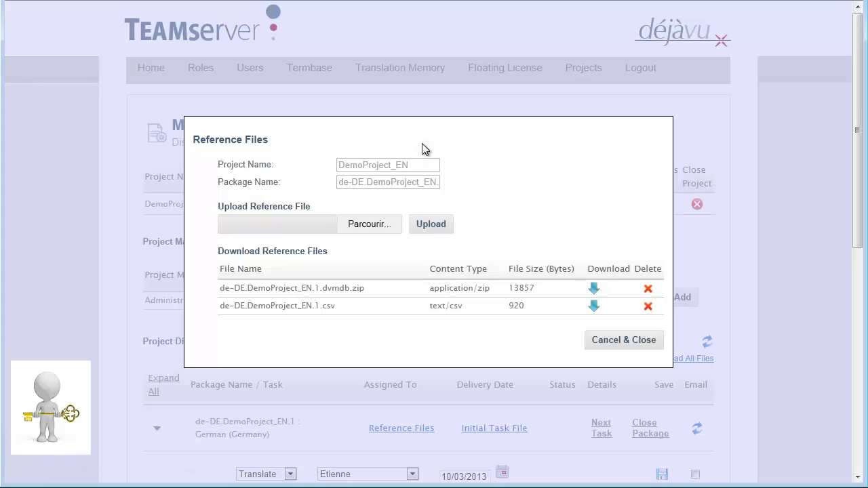
{"action": "left_click", "coordinate": [371, 226]}
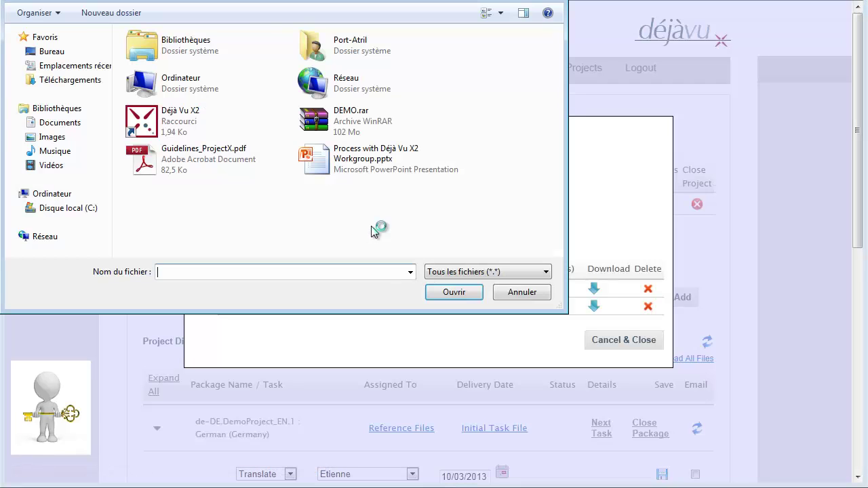
{"action": "left_click", "coordinate": [197, 165]}
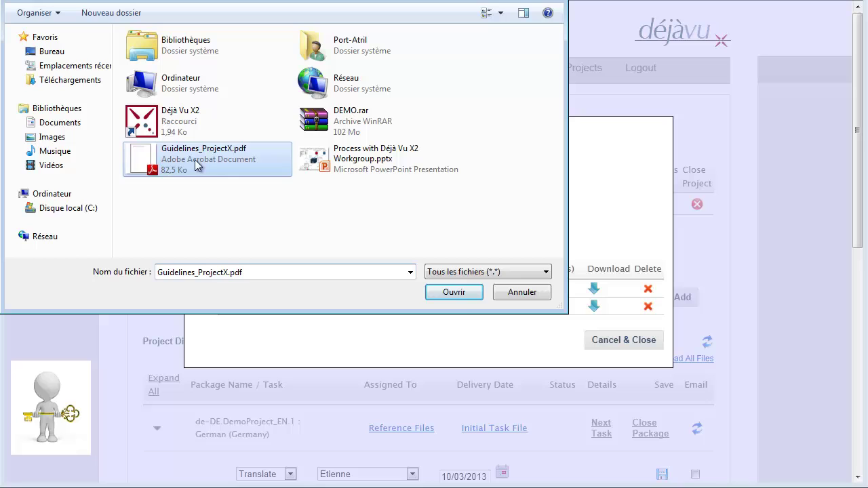
{"action": "left_click", "coordinate": [456, 294]}
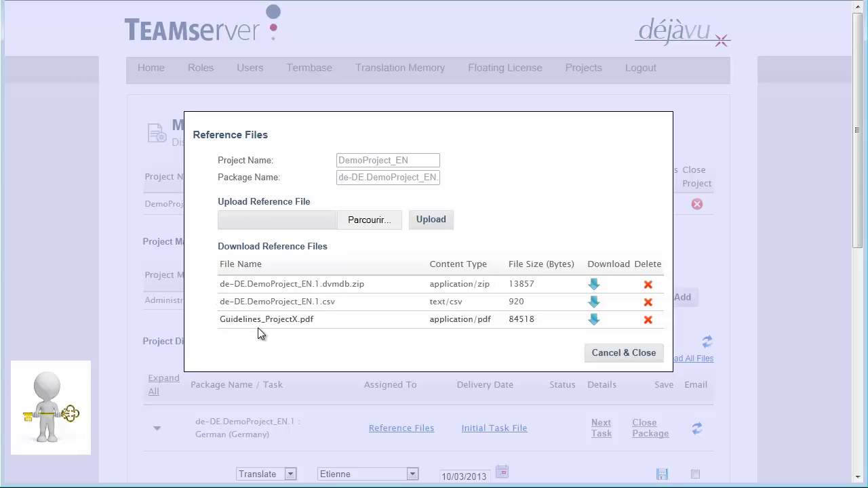
Download and open the initial task file de-DE.DemoProject_EN.1.dvsat
{"action": "left_click", "coordinate": [608, 352]}
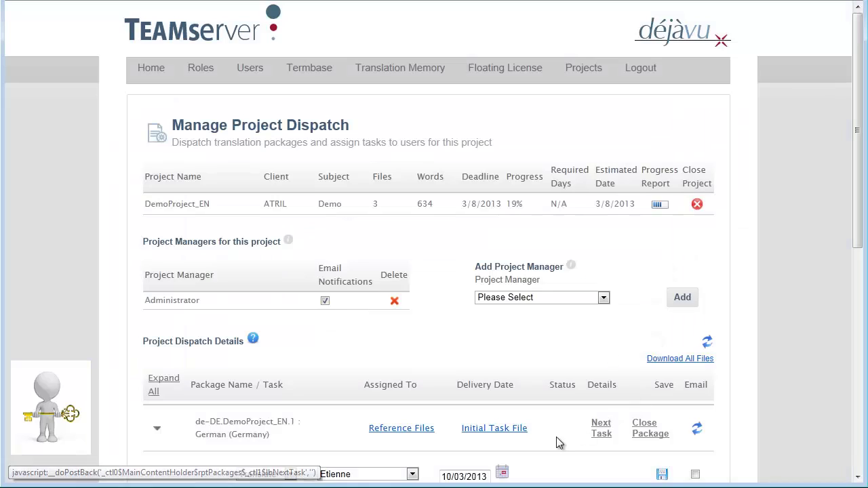
{"action": "left_click", "coordinate": [508, 433]}
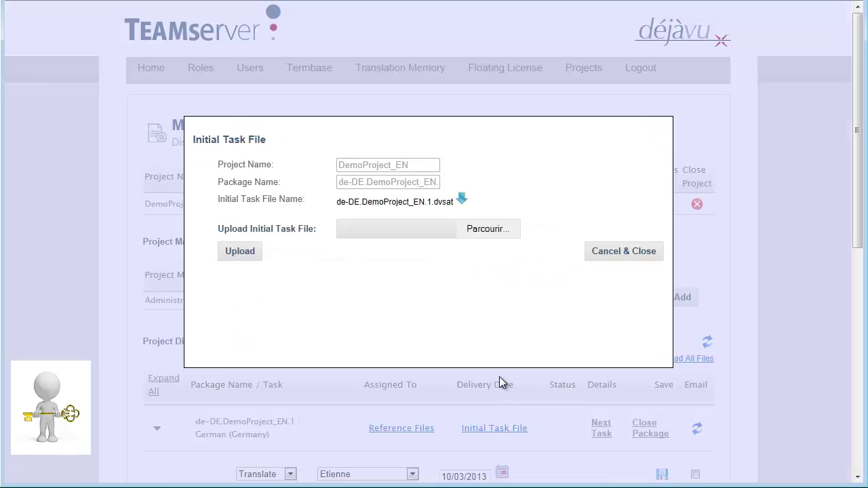
{"action": "left_click", "coordinate": [462, 202]}
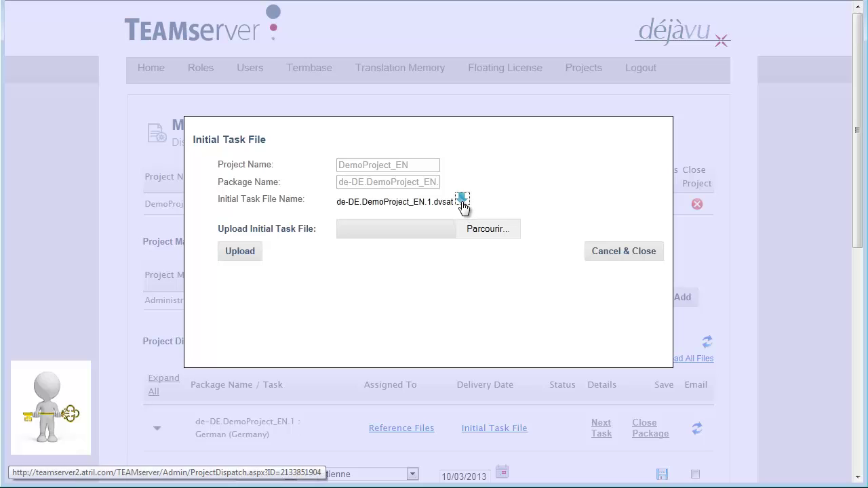
{"action": "left_click", "coordinate": [574, 467]}
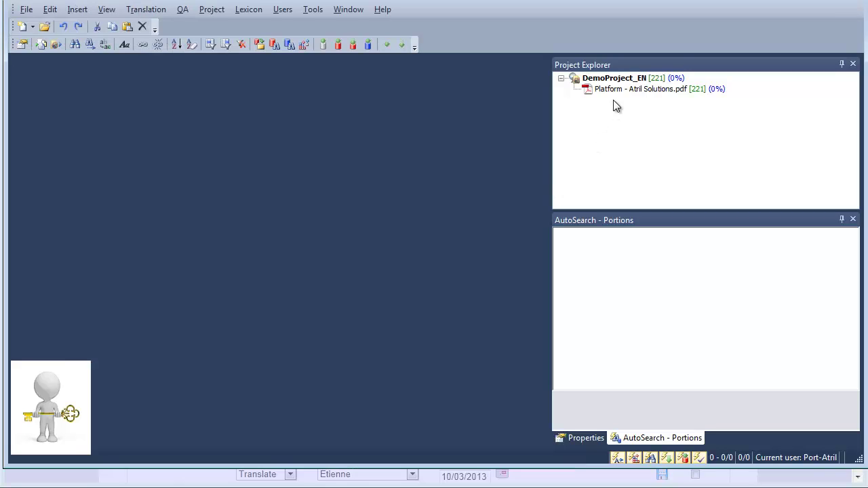
Review the task's document in Déjà Vu X2, then close it and return to the dispatch page
{"action": "double_click", "coordinate": [614, 90]}
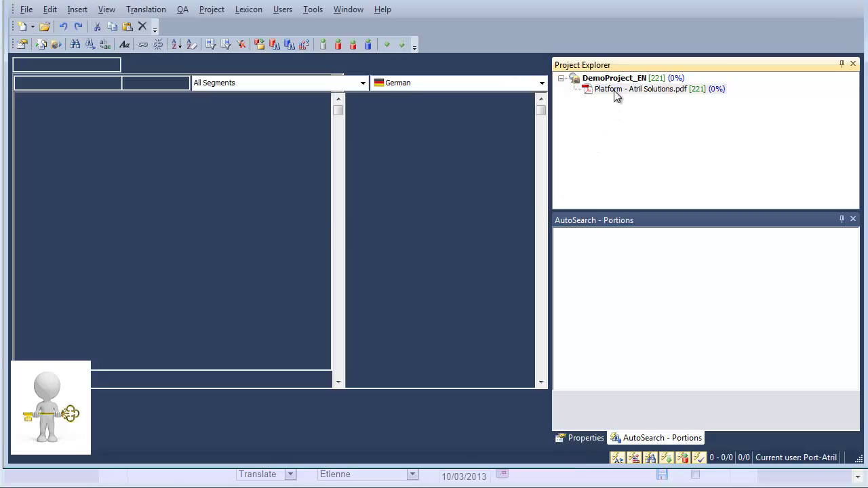
{"action": "left_click", "coordinate": [863, 2]}
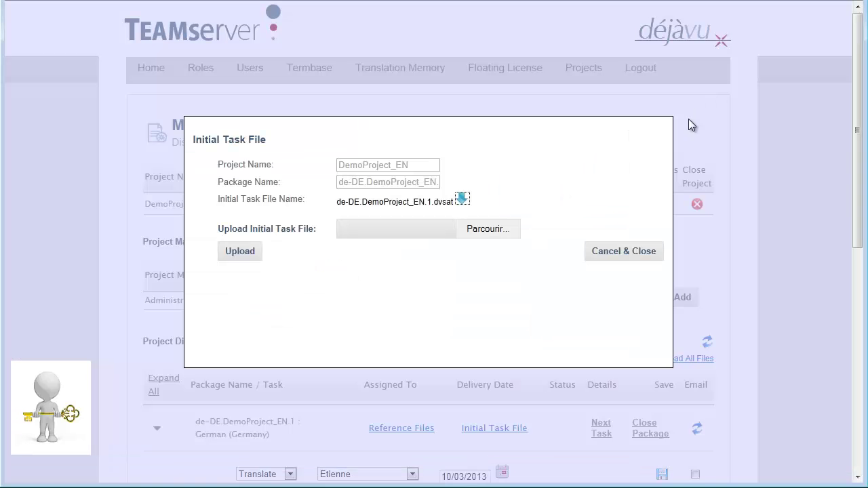
{"action": "left_click", "coordinate": [605, 252]}
{"action": "scroll", "coordinate": [605, 252], "scroll_direction": "down", "scroll_amount": 2}
Enable e-mail notification on the German EN.1 Translate task and save it
{"action": "scroll", "coordinate": [605, 252], "scroll_direction": "down", "scroll_amount": 1}
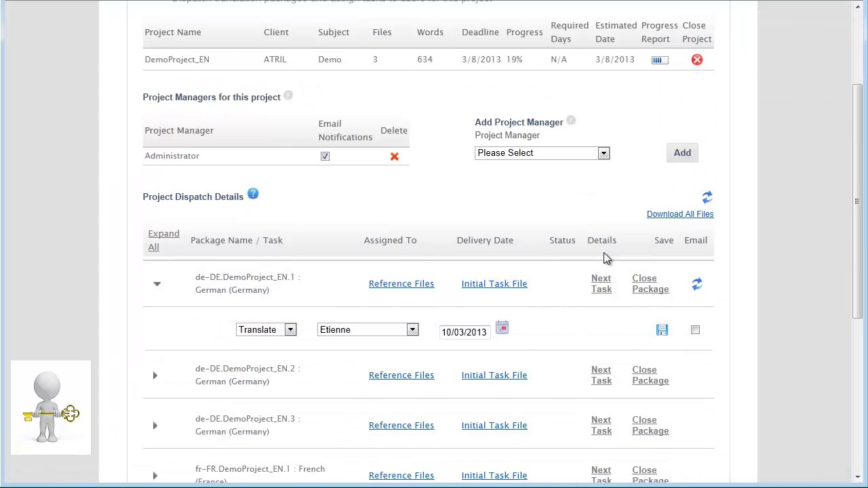
{"action": "left_click", "coordinate": [695, 331]}
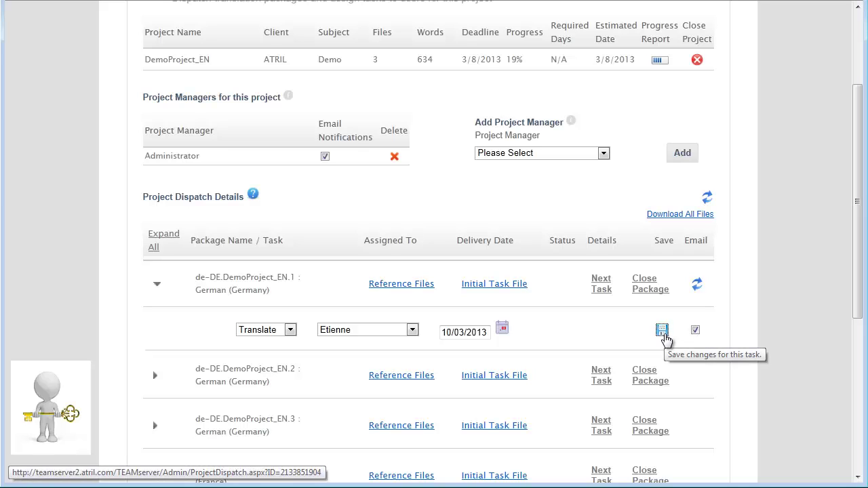
{"action": "left_click", "coordinate": [664, 332]}
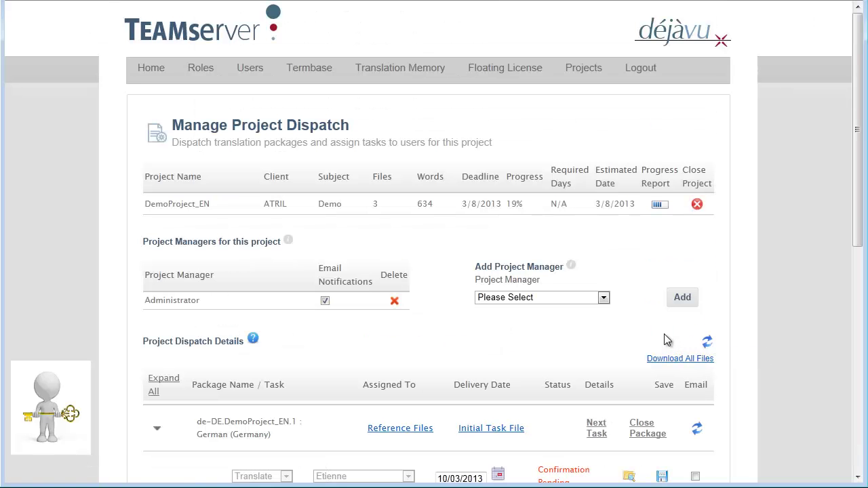
{"action": "scroll", "coordinate": [551, 329], "scroll_direction": "down", "scroll_amount": 1}
{"action": "scroll", "coordinate": [551, 329], "scroll_direction": "down", "scroll_amount": 1}
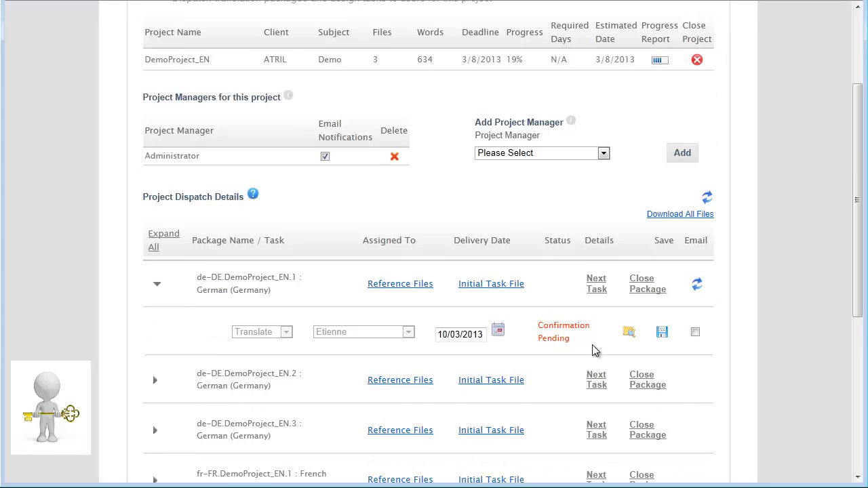
Create package 'Extra_File' with target language French (France) and expand its task row
{"action": "scroll", "coordinate": [594, 350], "scroll_direction": "down", "scroll_amount": 5}
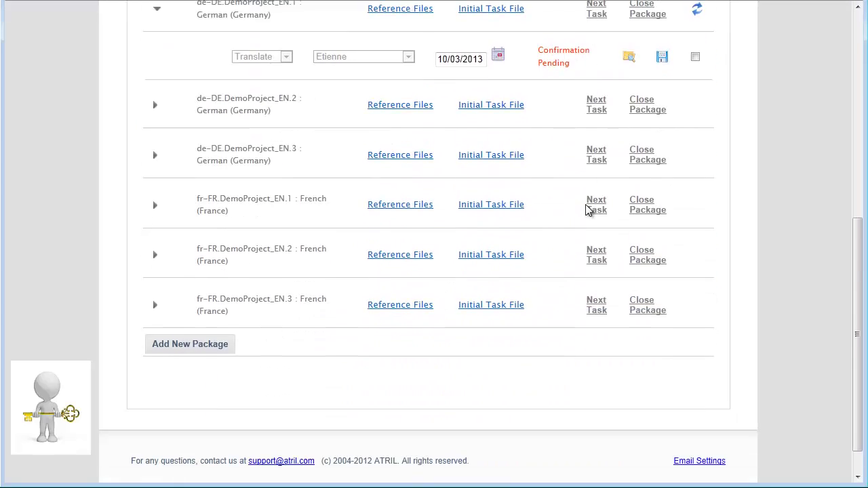
{"action": "left_click", "coordinate": [210, 309]}
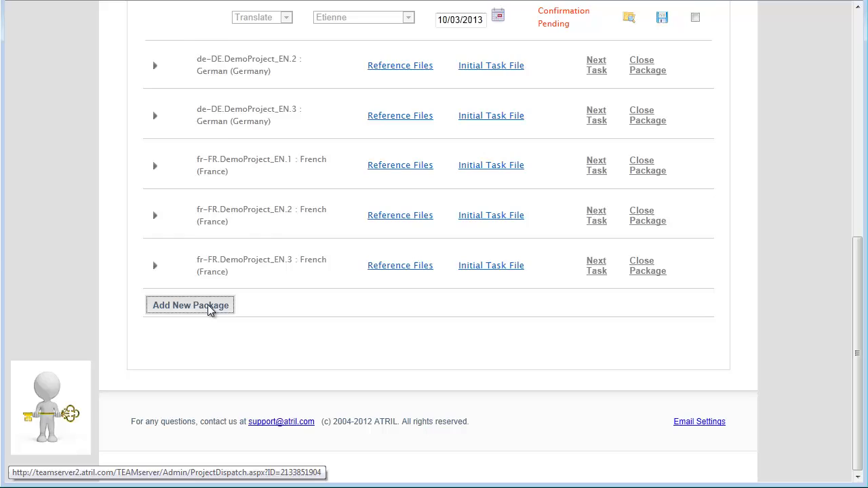
{"action": "left_click", "coordinate": [290, 280]}
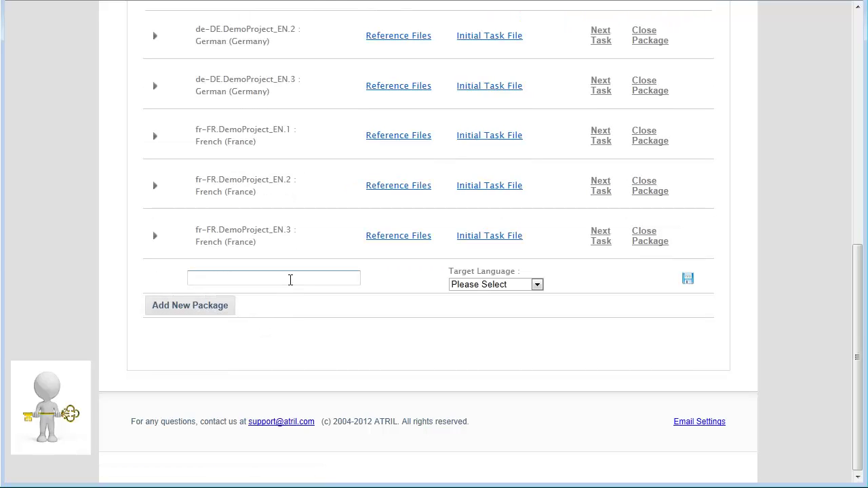
{"action": "type", "text": "Extra_File"}
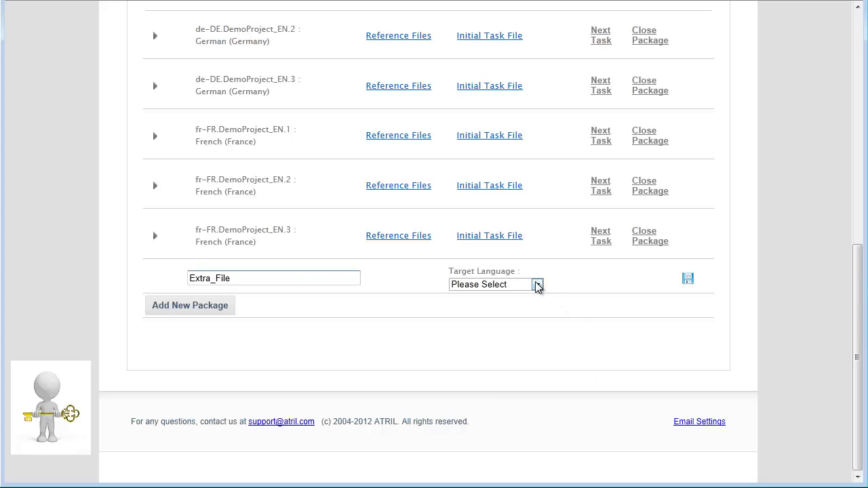
{"action": "left_click", "coordinate": [537, 284]}
{"action": "left_click", "coordinate": [512, 308]}
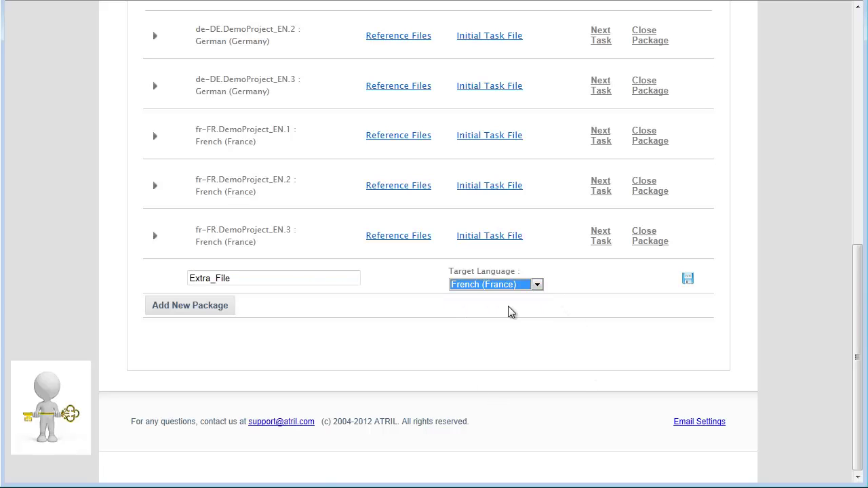
{"action": "left_click", "coordinate": [688, 280]}
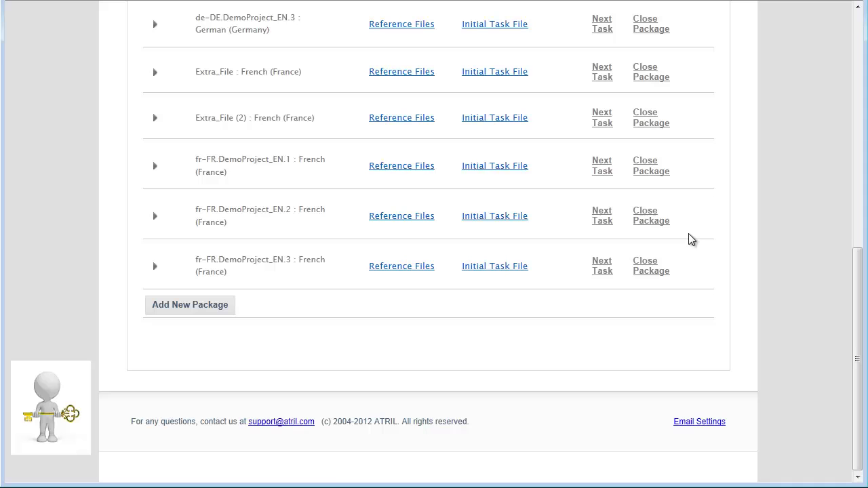
{"action": "scroll", "coordinate": [314, 140], "scroll_direction": "up", "scroll_amount": 2}
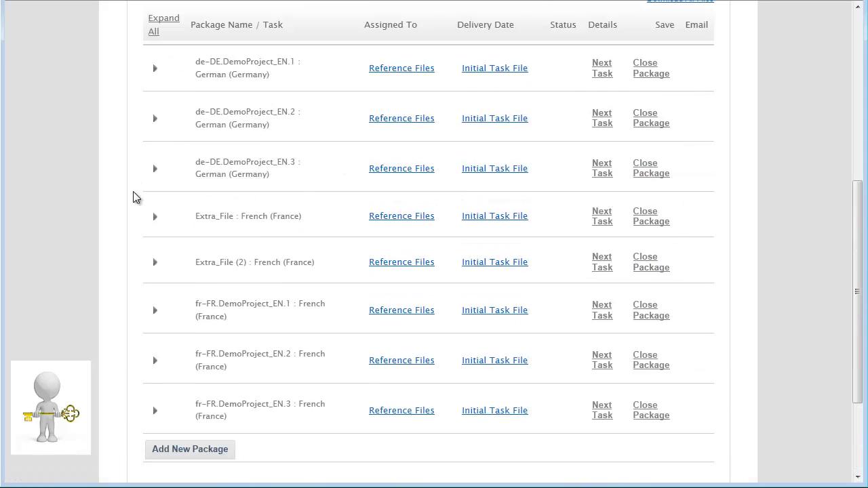
{"action": "left_click", "coordinate": [155, 217]}
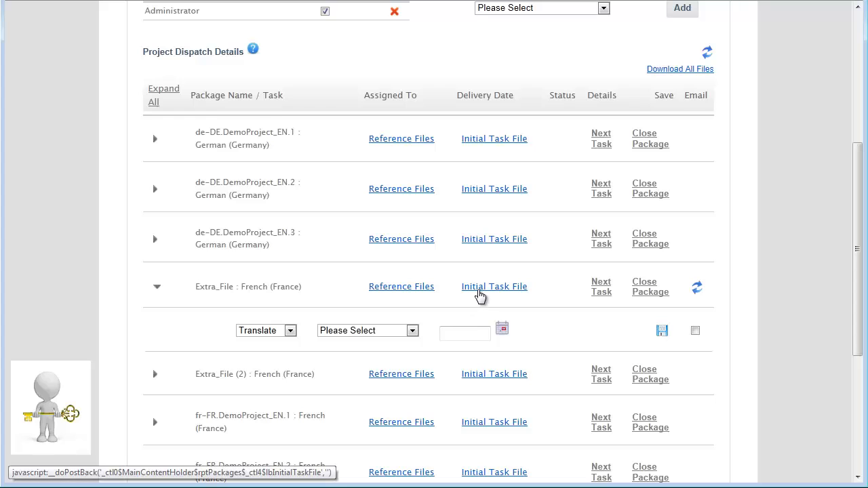
Upload 05524748_prmk_58S.PRJ as Extra_File's initial task file and return to the dispatch list
{"action": "left_click", "coordinate": [481, 287]}
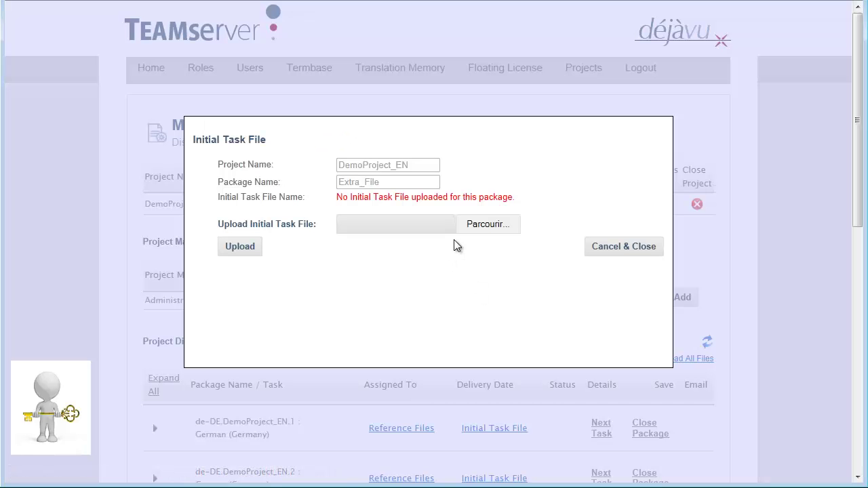
{"action": "left_click", "coordinate": [491, 226]}
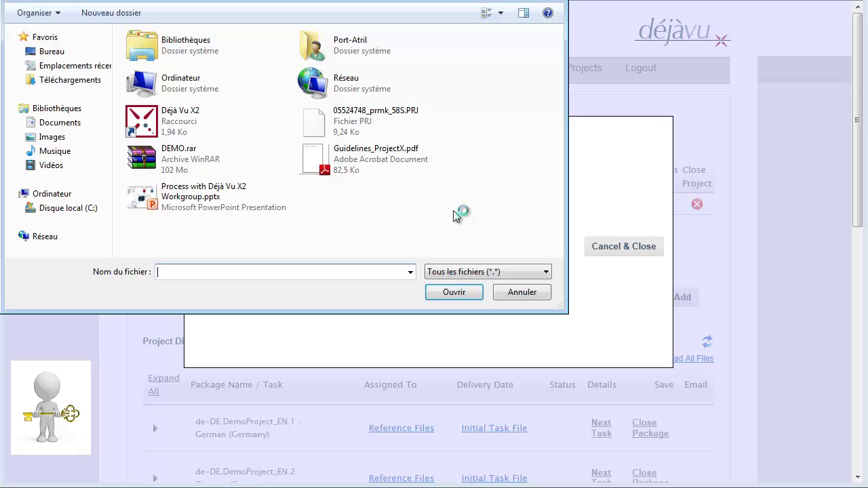
{"action": "left_click", "coordinate": [334, 122]}
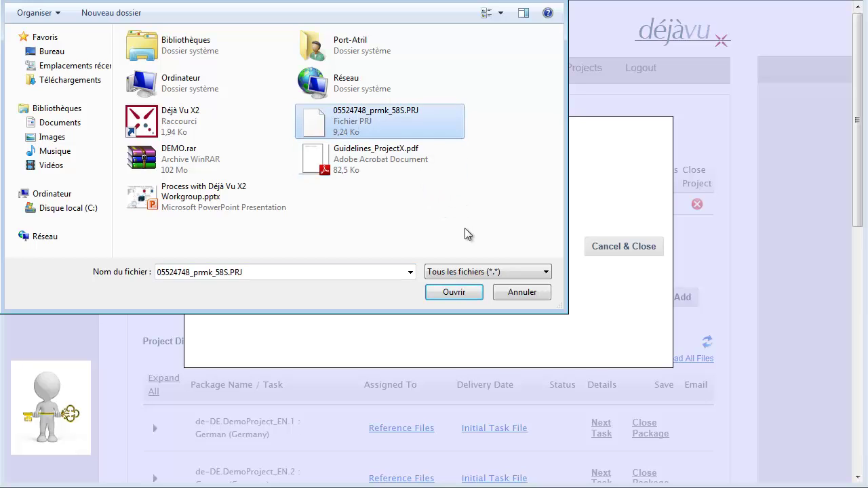
{"action": "left_click", "coordinate": [455, 293]}
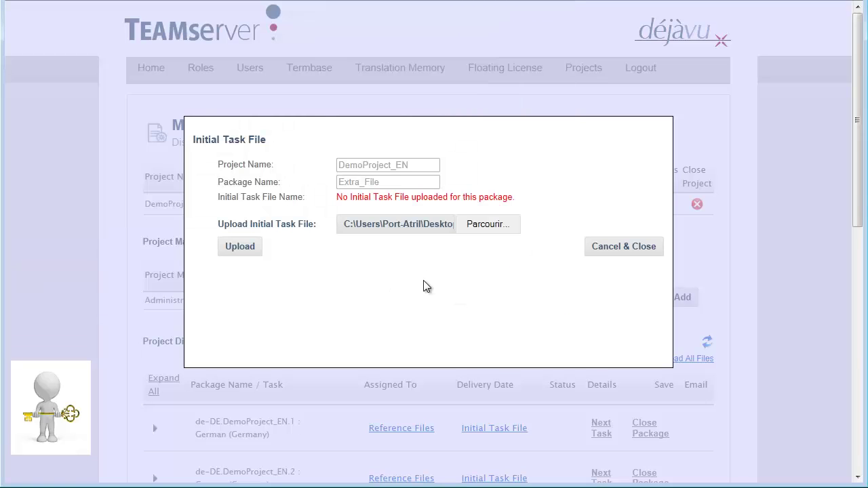
{"action": "left_click", "coordinate": [252, 248]}
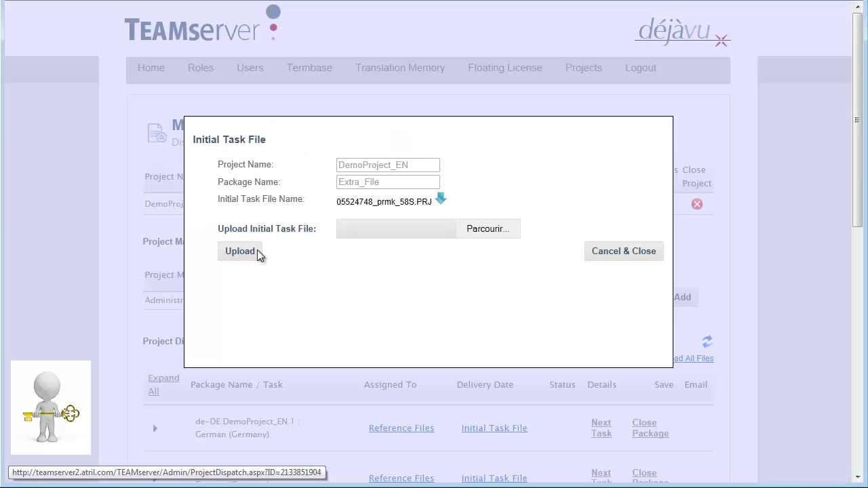
{"action": "left_click", "coordinate": [636, 250]}
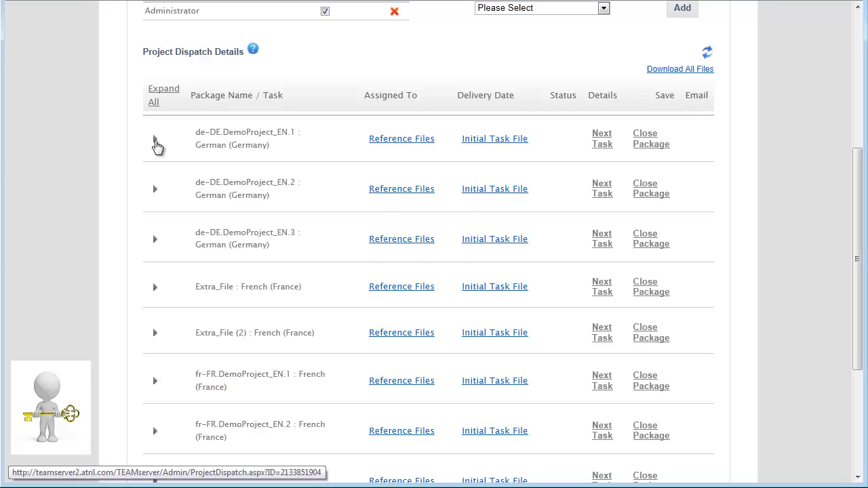
Add the comment 'Please follow the guidelines. Thank you !' to the de-DE.DemoProject_EN.1 Translate task details
{"action": "left_click", "coordinate": [154, 144]}
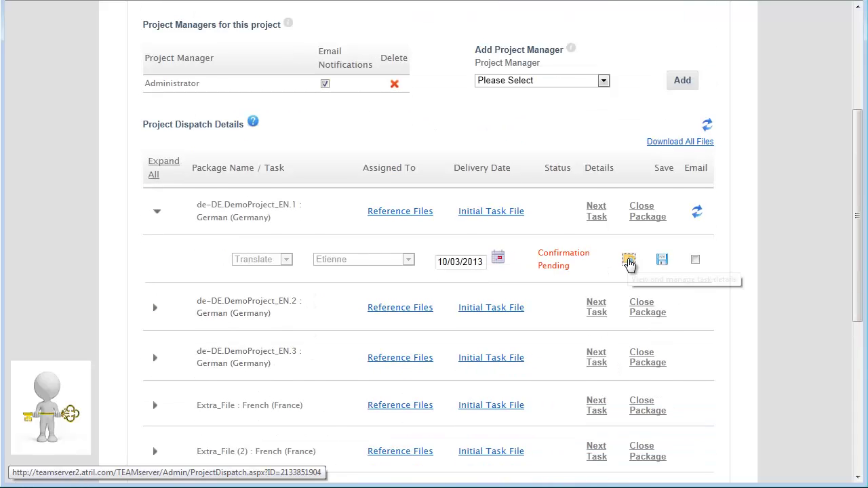
{"action": "left_click", "coordinate": [629, 260]}
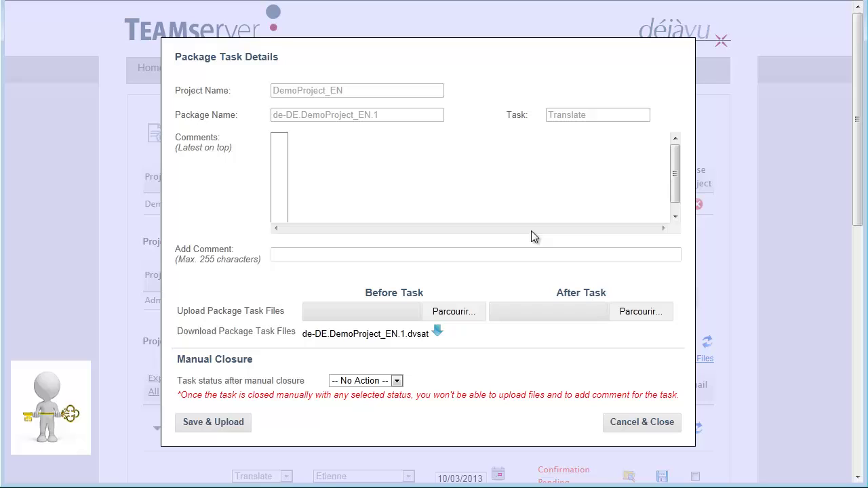
{"action": "left_click", "coordinate": [455, 261]}
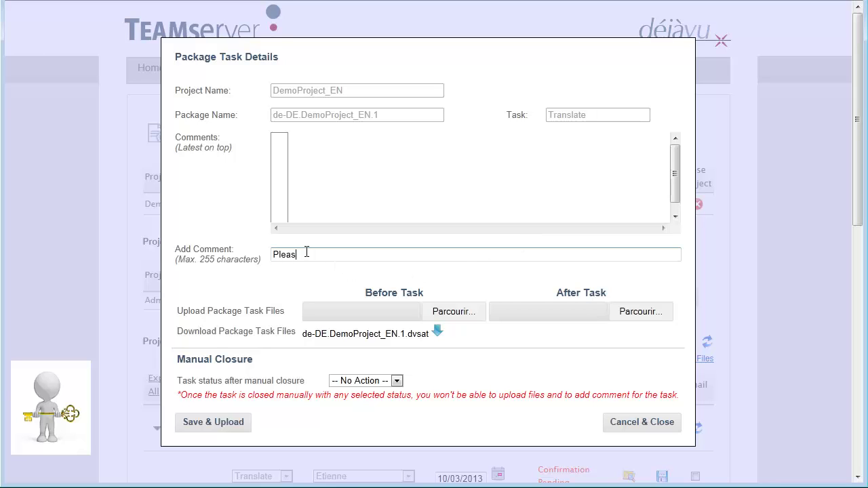
{"action": "type", "text": "Please follow the guidelines. Thank you !"}
{"action": "left_click", "coordinate": [231, 427]}
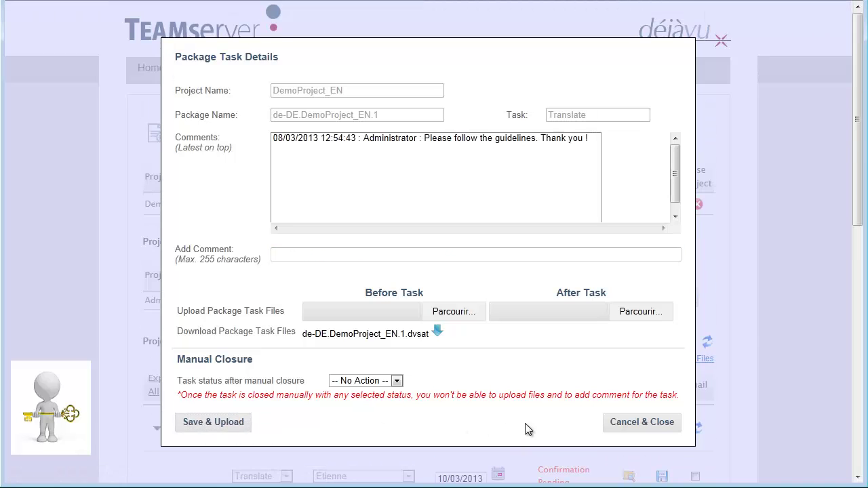
{"action": "left_click", "coordinate": [649, 422]}
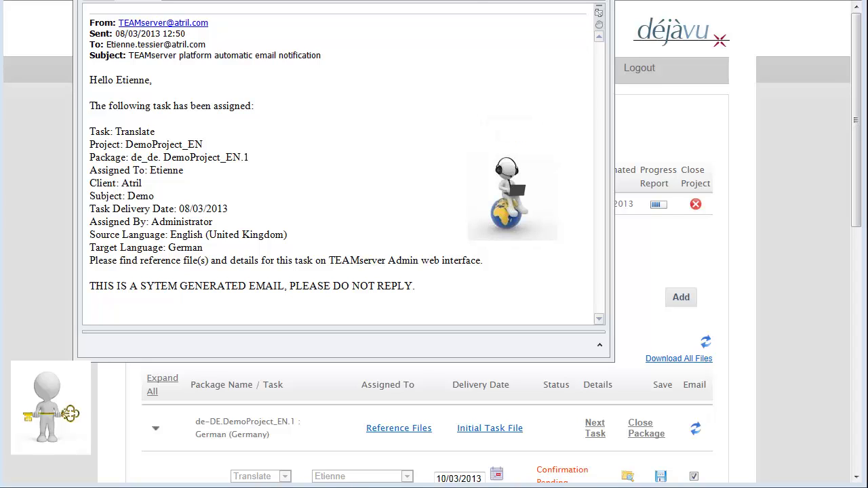
Highlight the Task, Project, Assigned To and Client values in the TEAMserver notification email
{"action": "double_click", "coordinate": [135, 131]}
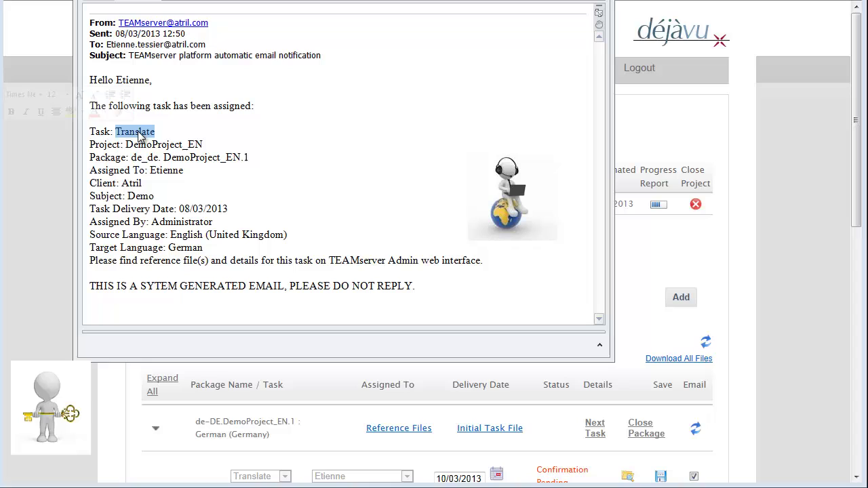
{"action": "double_click", "coordinate": [163, 144]}
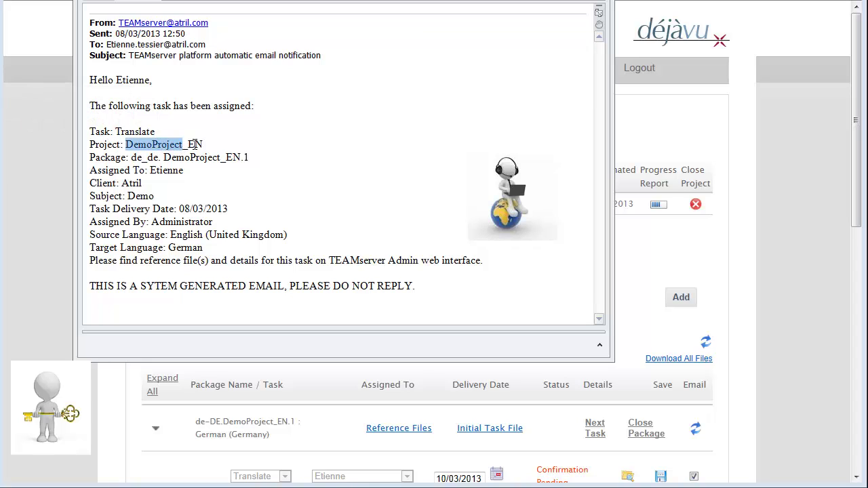
{"action": "double_click", "coordinate": [170, 172]}
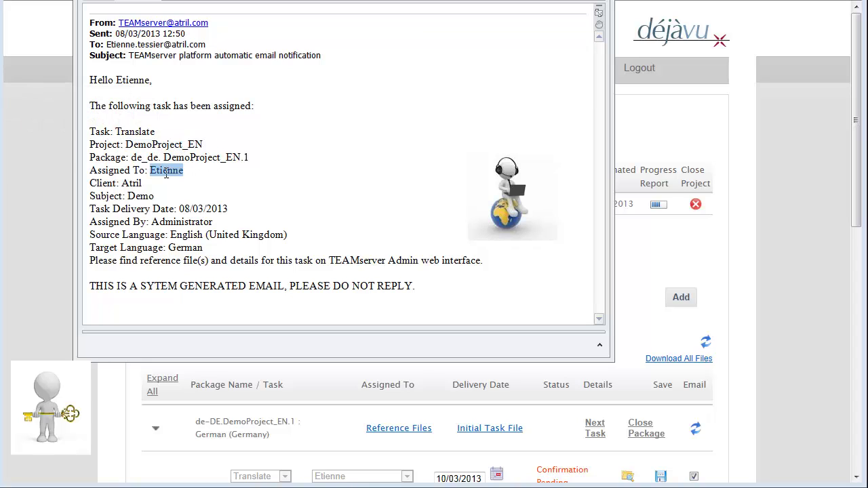
{"action": "double_click", "coordinate": [133, 184]}
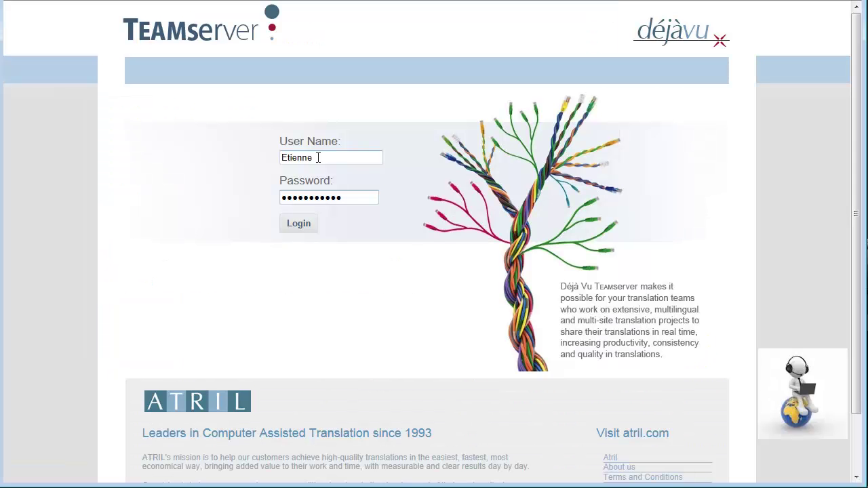
Log in as the translator and open the assigned Translate task's details
{"action": "key", "text": "Return"}
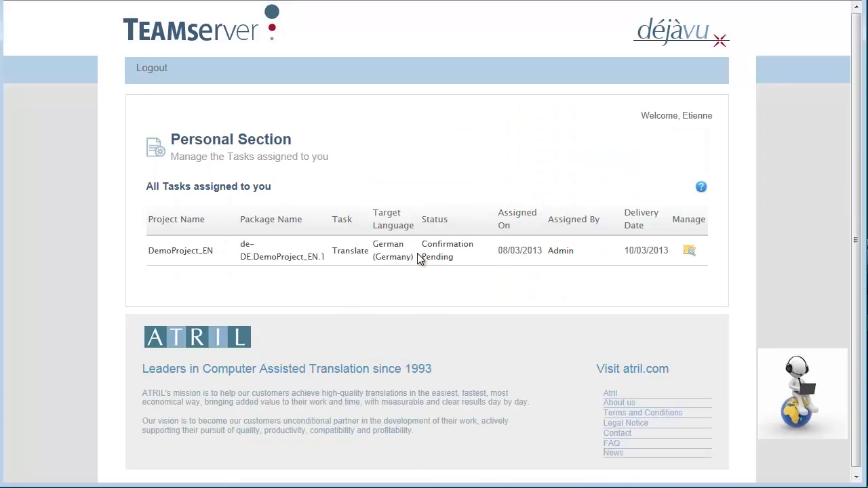
{"action": "left_click", "coordinate": [689, 251]}
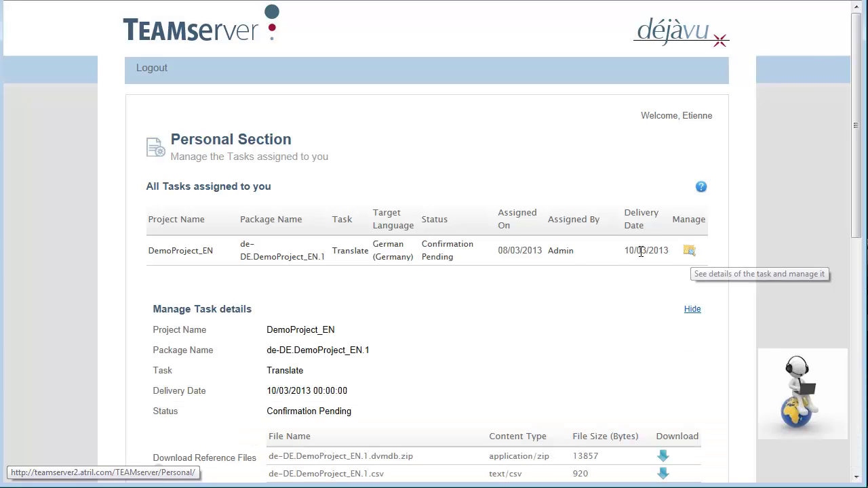
{"action": "scroll", "coordinate": [542, 264], "scroll_direction": "down", "scroll_amount": 2}
{"action": "scroll", "coordinate": [541, 264], "scroll_direction": "down", "scroll_amount": 3}
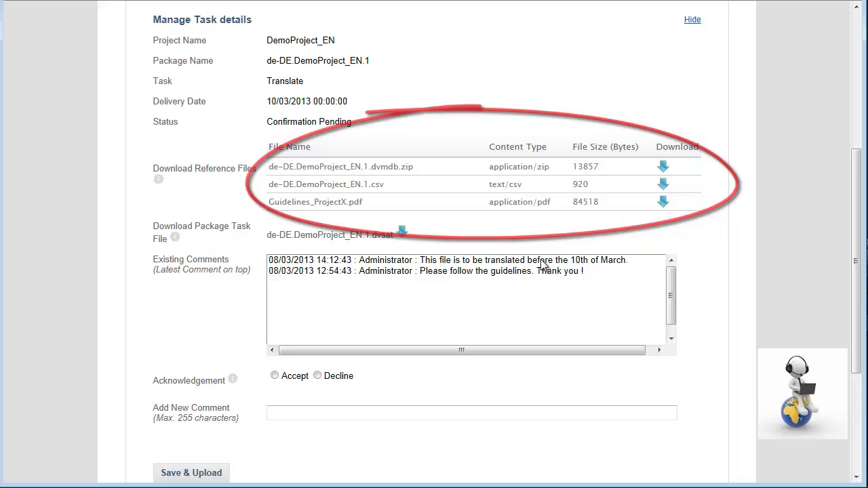
Accept the task with the comment 'I will take care of it' and save
{"action": "left_click", "coordinate": [274, 376]}
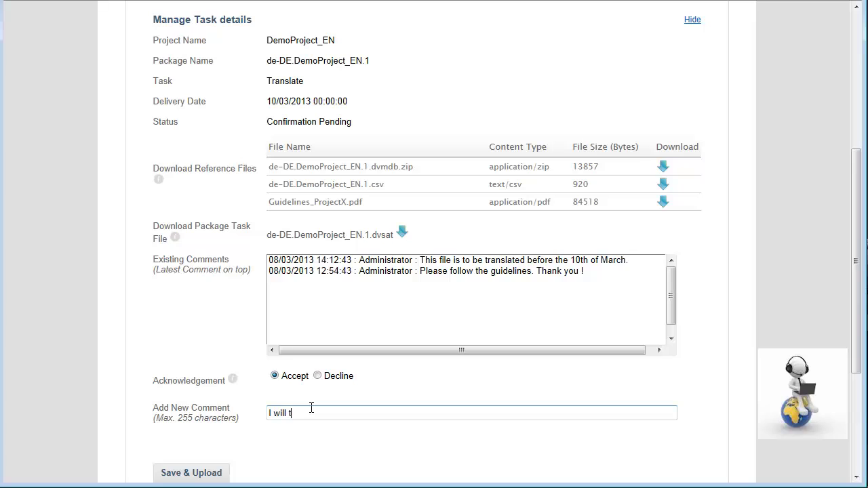
{"action": "left_click", "coordinate": [311, 408]}
{"action": "type", "text": "I will take care of it."}
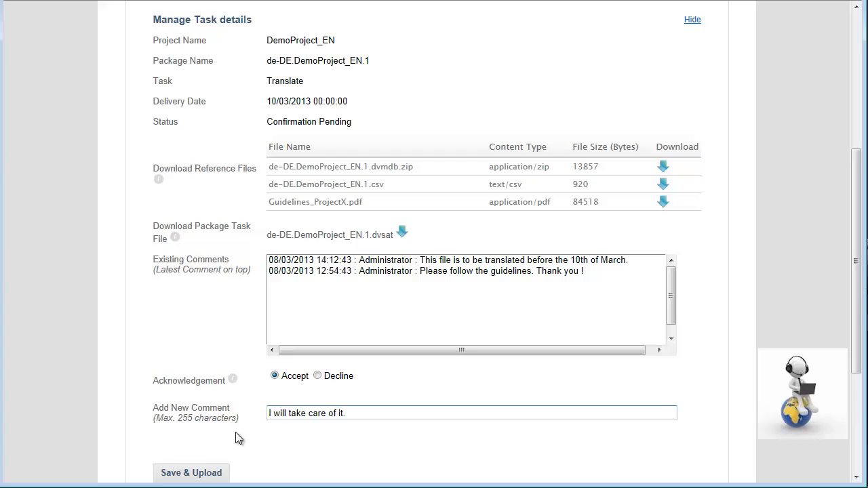
{"action": "left_click", "coordinate": [209, 473]}
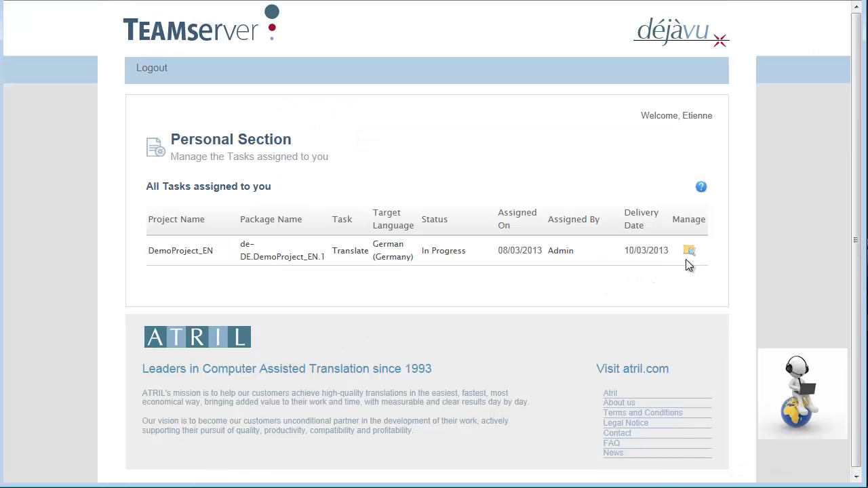
Highlight the translator's added comment in the new-comment notification email
{"action": "left_click", "coordinate": [689, 252]}
{"action": "scroll", "coordinate": [152, 253], "scroll_direction": "down", "scroll_amount": 5}
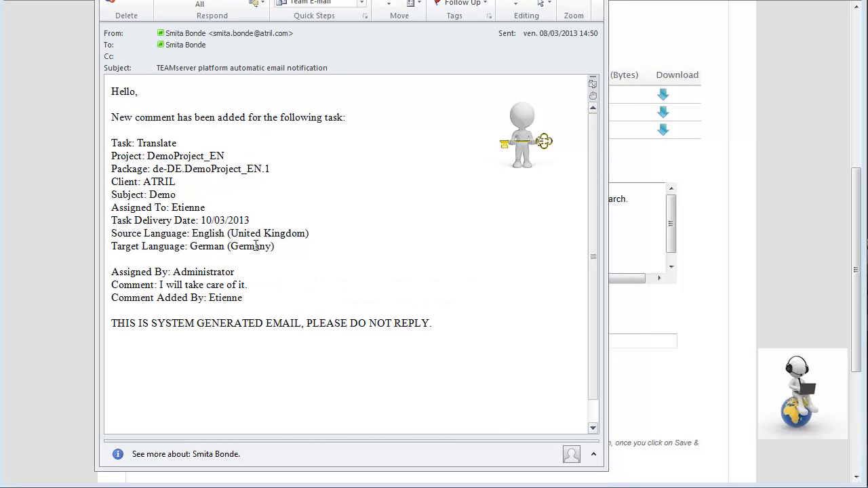
{"action": "left_click_drag", "start_coordinate": [160, 285], "coordinate": [241, 285]}
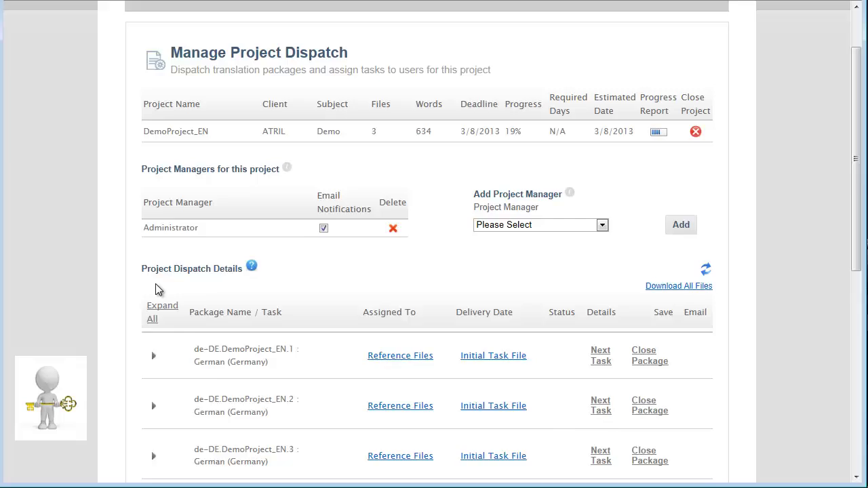
Expand de-DE.DemoProject_EN.1 in the dispatch list to show its Translate task In Progress
{"action": "scroll", "coordinate": [156, 287], "scroll_direction": "down", "scroll_amount": 3}
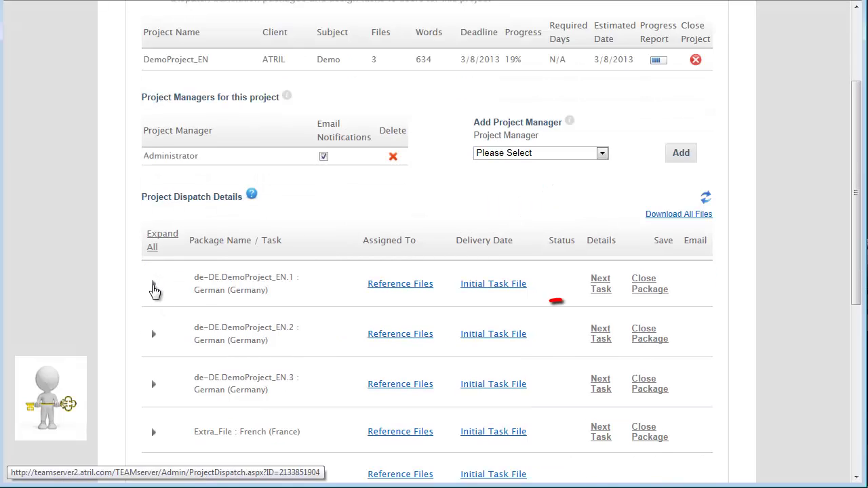
{"action": "left_click", "coordinate": [153, 285]}
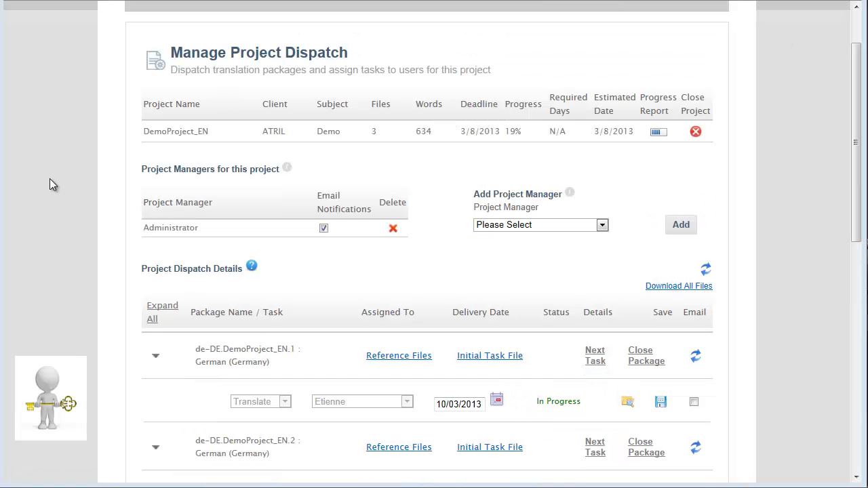
{"action": "scroll", "coordinate": [63, 223], "scroll_direction": "down", "scroll_amount": 3}
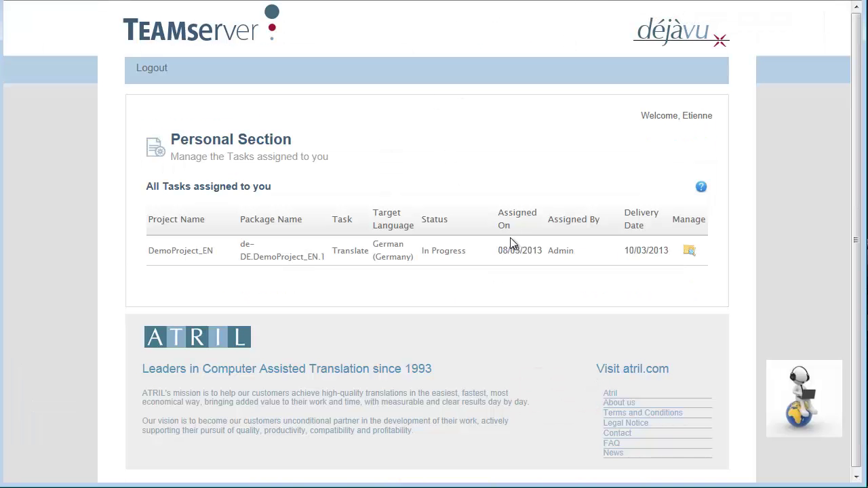
Download de-DE.DemoProject_EN.1.dvsat from the task details and open it
{"action": "left_click", "coordinate": [690, 252]}
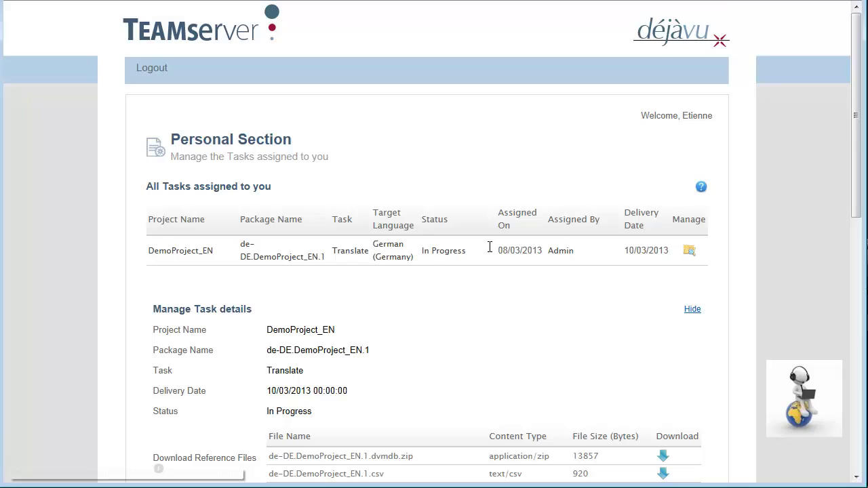
{"action": "scroll", "coordinate": [353, 251], "scroll_direction": "down", "scroll_amount": 3}
{"action": "scroll", "coordinate": [353, 253], "scroll_direction": "down", "scroll_amount": 3}
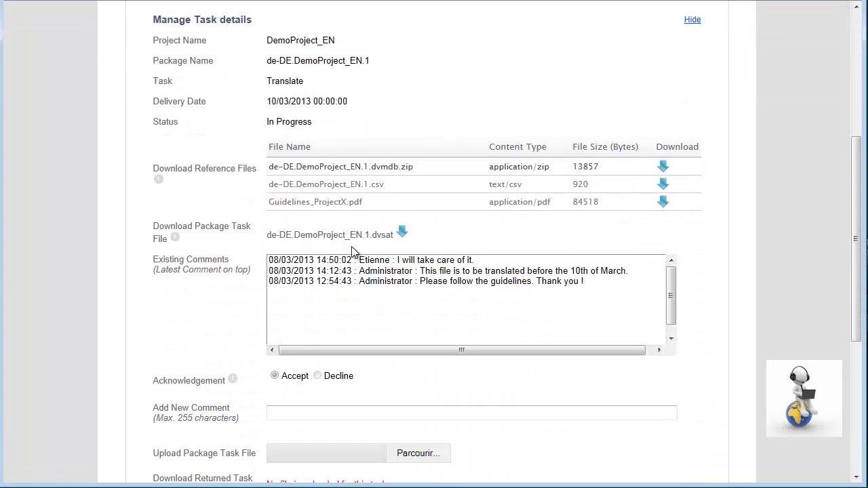
{"action": "left_click", "coordinate": [403, 232]}
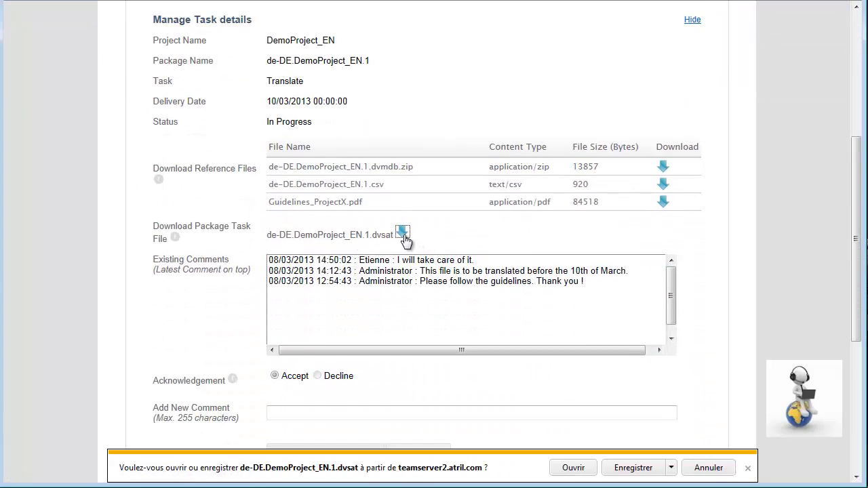
{"action": "left_click", "coordinate": [572, 471]}
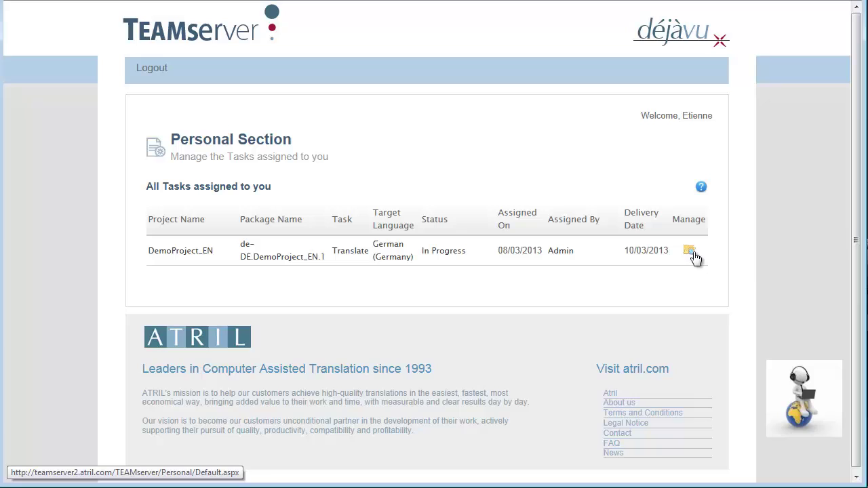
Select de-DE.DemoProject_EN.1.dvsat as the file to upload for the Translate task
{"action": "left_click", "coordinate": [690, 252]}
{"action": "scroll", "coordinate": [600, 219], "scroll_direction": "down", "scroll_amount": 4}
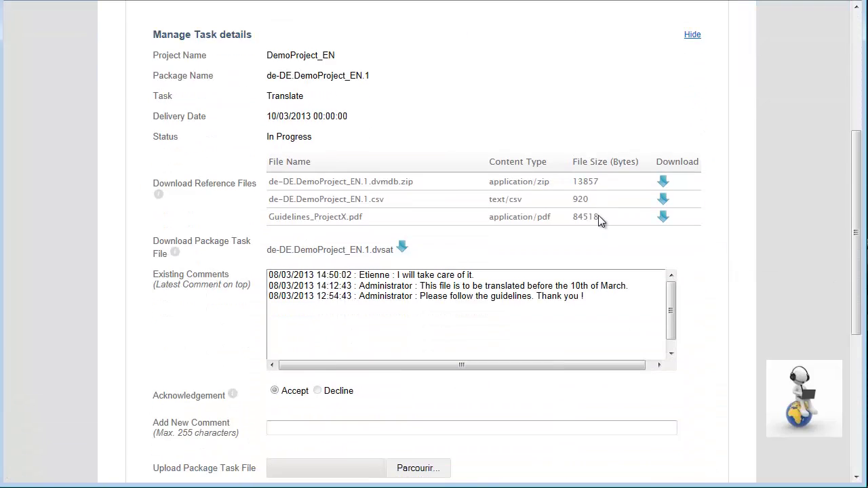
{"action": "scroll", "coordinate": [600, 219], "scroll_direction": "down", "scroll_amount": 2}
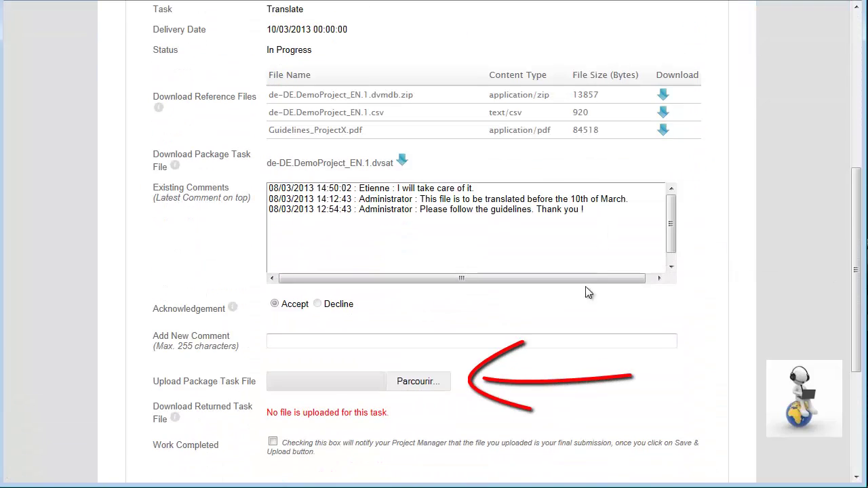
{"action": "left_click", "coordinate": [416, 385]}
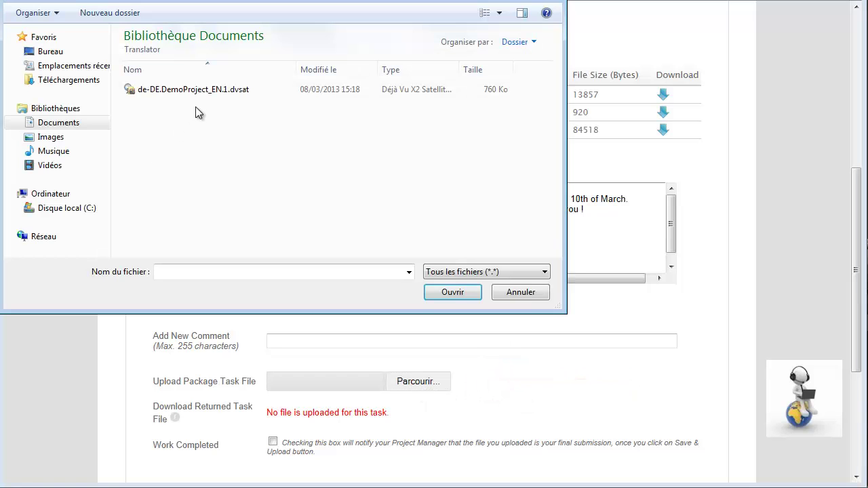
{"action": "double_click", "coordinate": [199, 94]}
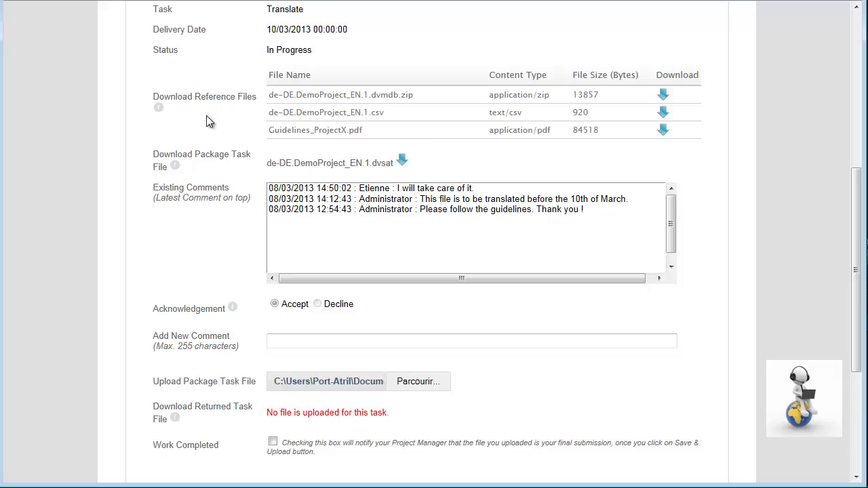
{"action": "scroll", "coordinate": [219, 163], "scroll_direction": "down", "scroll_amount": 1}
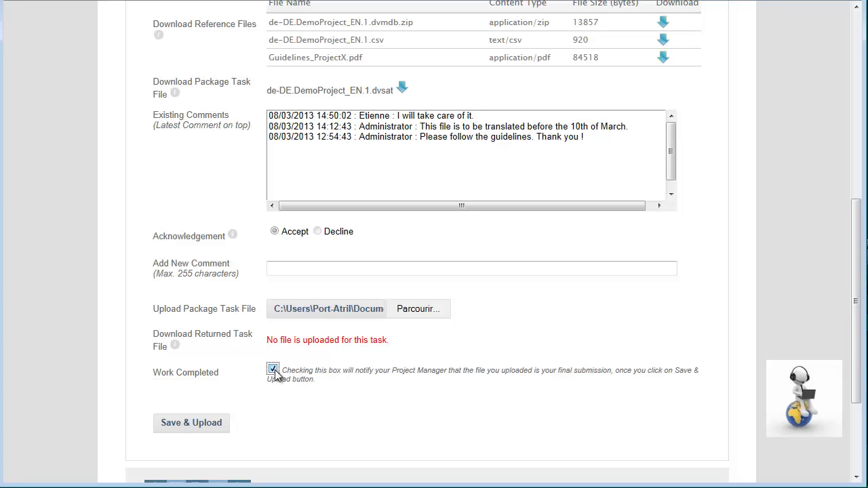
Comment 'I have followed the guidelines' and save, uploading the finished package
{"action": "left_click", "coordinate": [295, 267]}
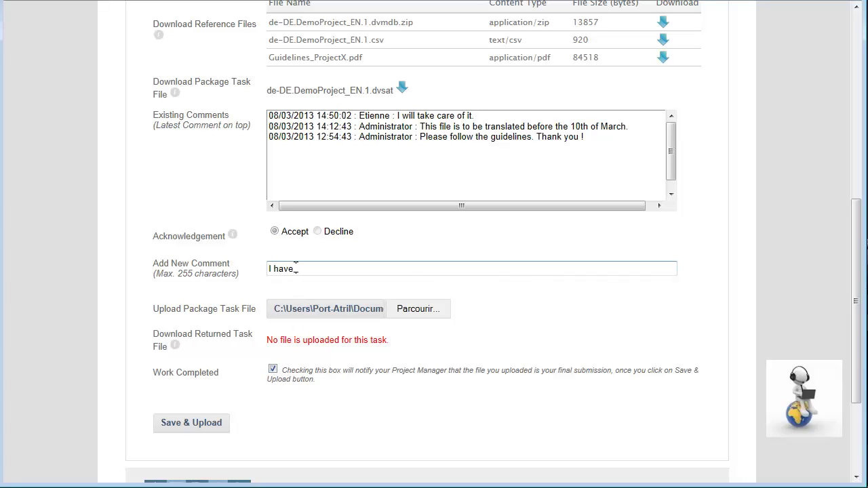
{"action": "type", "text": "I have followed the guidelines."}
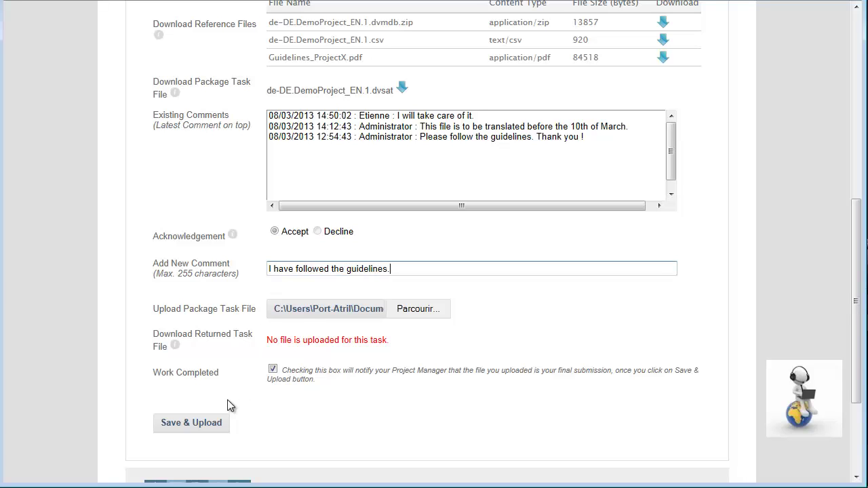
{"action": "left_click", "coordinate": [217, 422]}
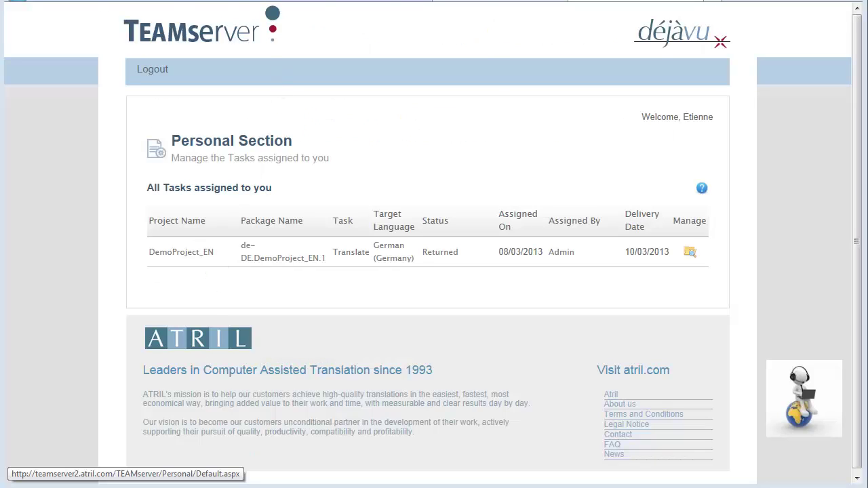
Highlight the task-returned line and the added comment in the Outlook notification emails
{"action": "key", "text": "alt+Tab"}
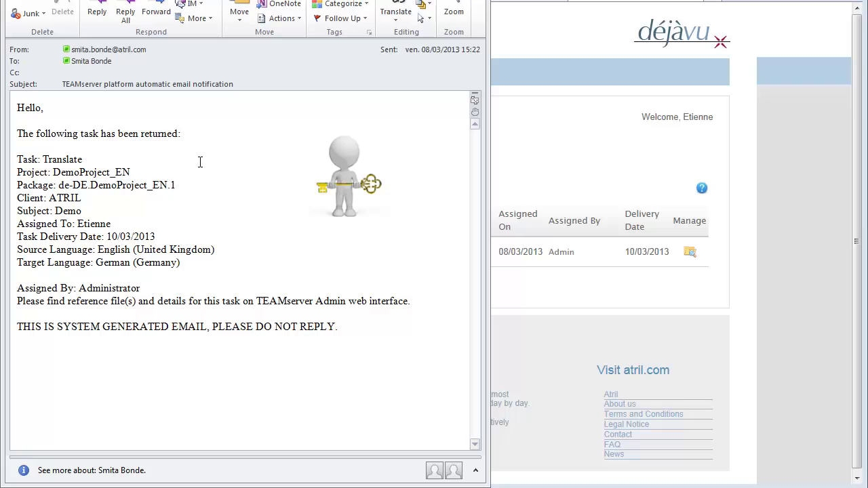
{"action": "left_click_drag", "start_coordinate": [179, 134], "coordinate": [86, 134]}
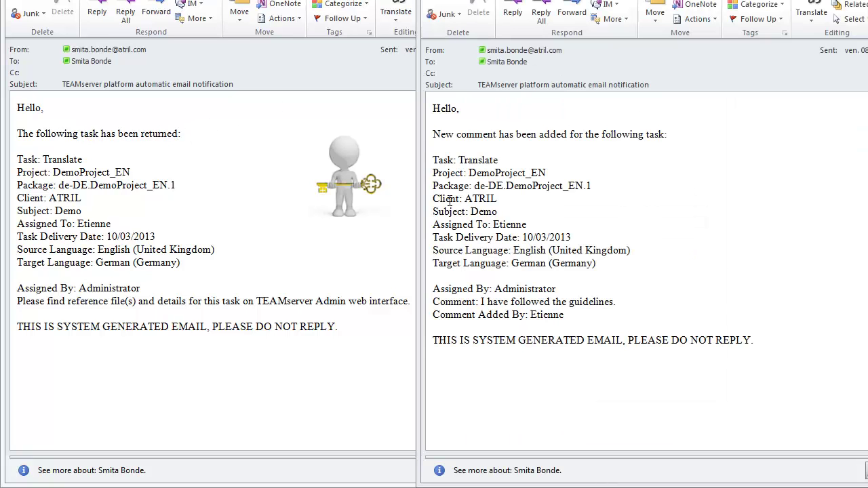
{"action": "left_click_drag", "start_coordinate": [438, 297], "coordinate": [614, 302]}
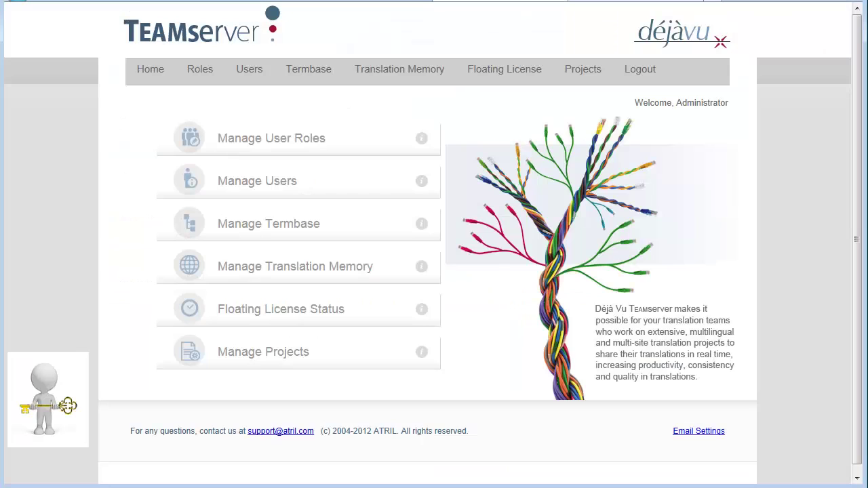
Open DemoProject_EN's dispatch management from Projects and expand the de-DE.DemoProject_EN.1 package
{"action": "left_click", "coordinate": [588, 80]}
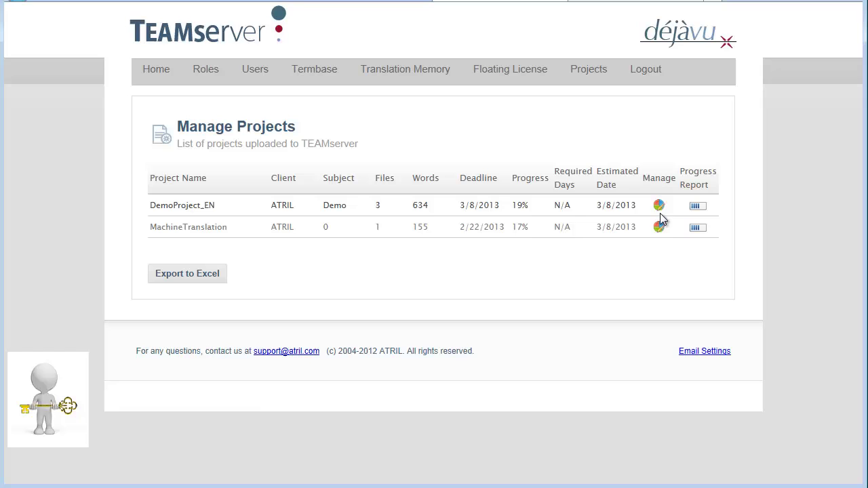
{"action": "left_click", "coordinate": [661, 210]}
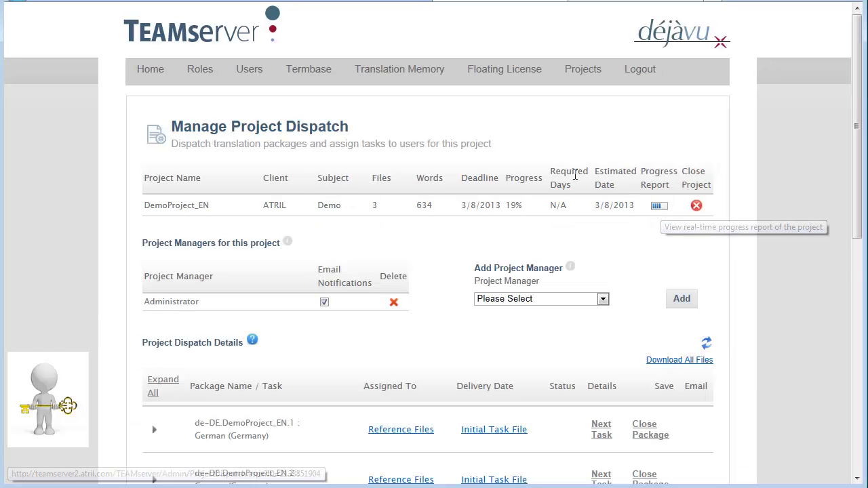
{"action": "scroll", "coordinate": [319, 137], "scroll_direction": "down", "scroll_amount": 3}
{"action": "scroll", "coordinate": [319, 137], "scroll_direction": "down", "scroll_amount": 5}
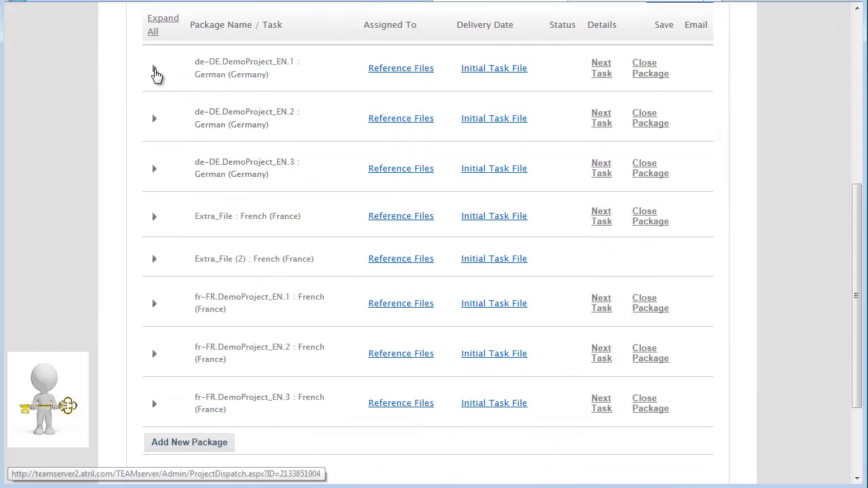
{"action": "left_click", "coordinate": [155, 70]}
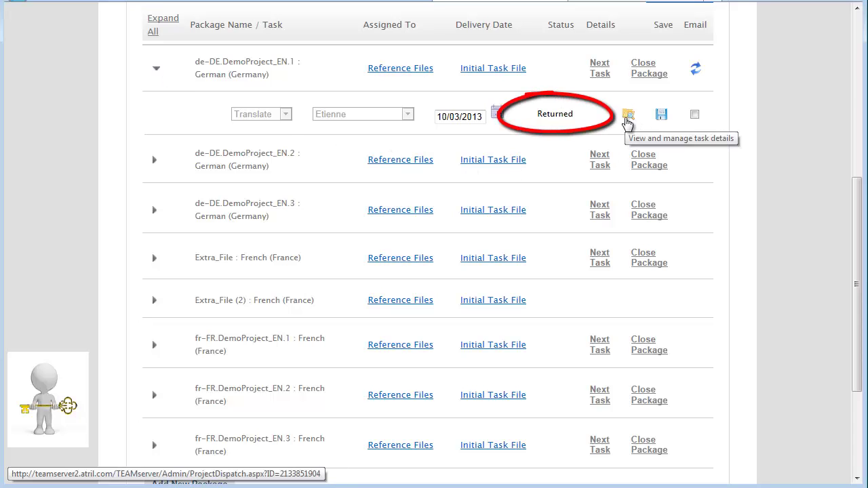
Save the returned After Task file de-DE.DemoProject_EN.1.dvsat to disk from the task details
{"action": "left_click", "coordinate": [627, 116]}
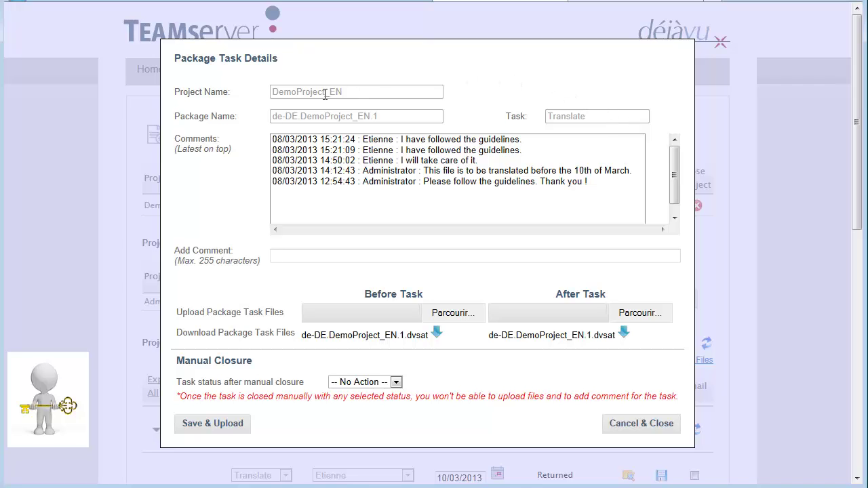
{"action": "left_click", "coordinate": [624, 336]}
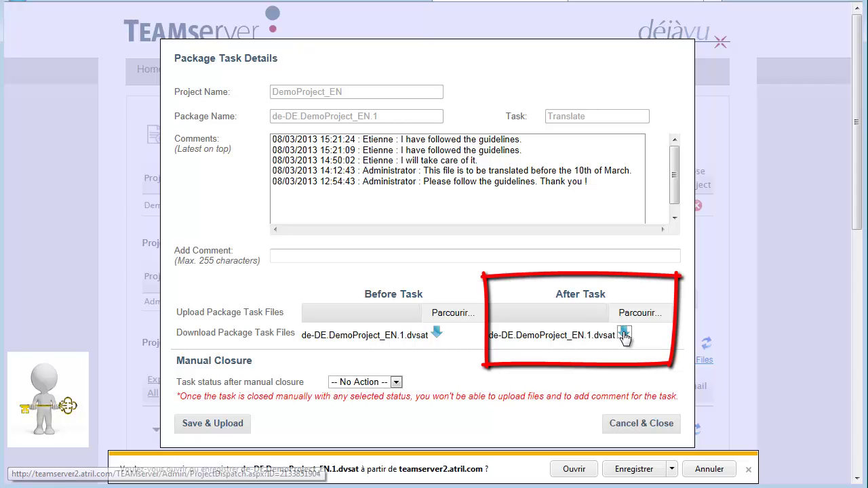
{"action": "left_click", "coordinate": [638, 470]}
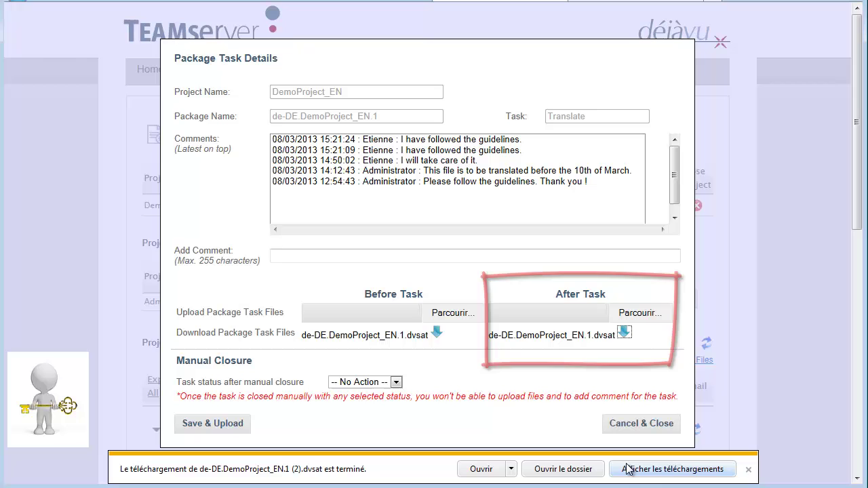
{"action": "left_click", "coordinate": [748, 470]}
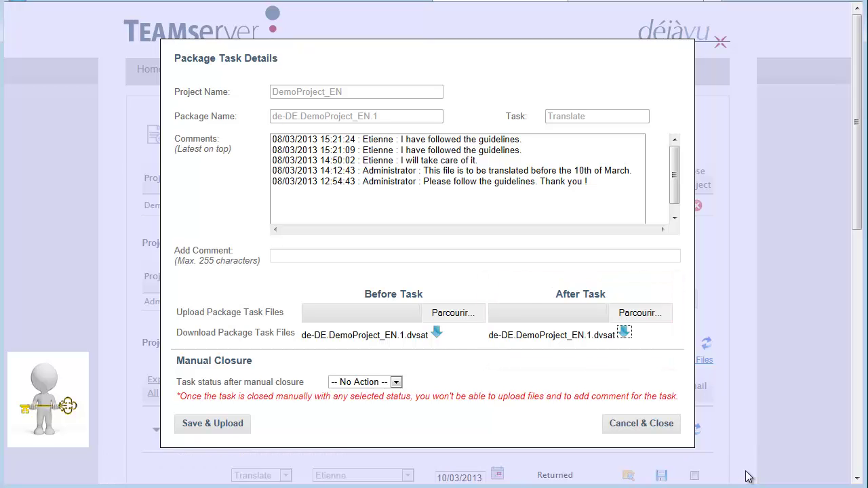
Create the next task for de-DE.DemoProject_EN.1, confirming completion of the in-progress Translate task
{"action": "left_click", "coordinate": [641, 425]}
{"action": "scroll", "coordinate": [633, 419], "scroll_direction": "down", "scroll_amount": 3}
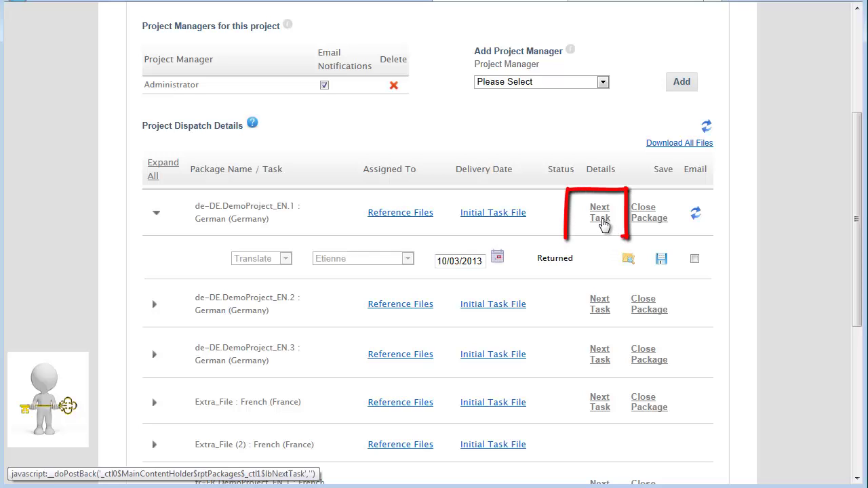
{"action": "left_click", "coordinate": [601, 217]}
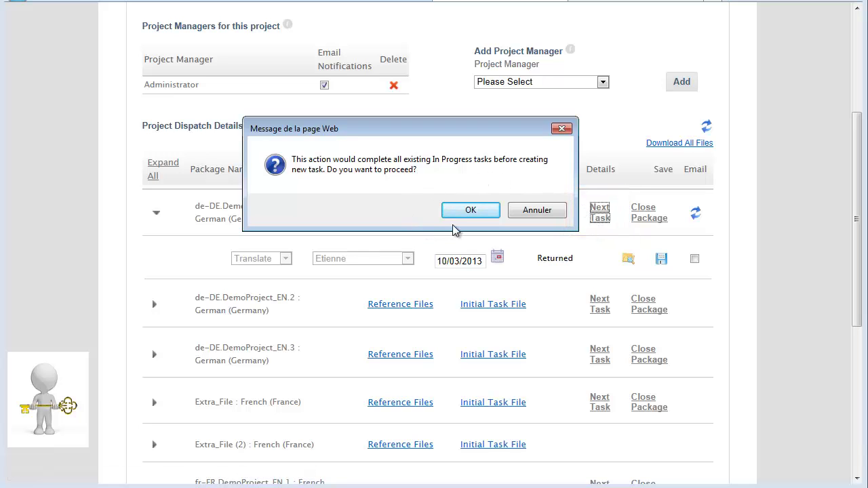
{"action": "left_click", "coordinate": [468, 211]}
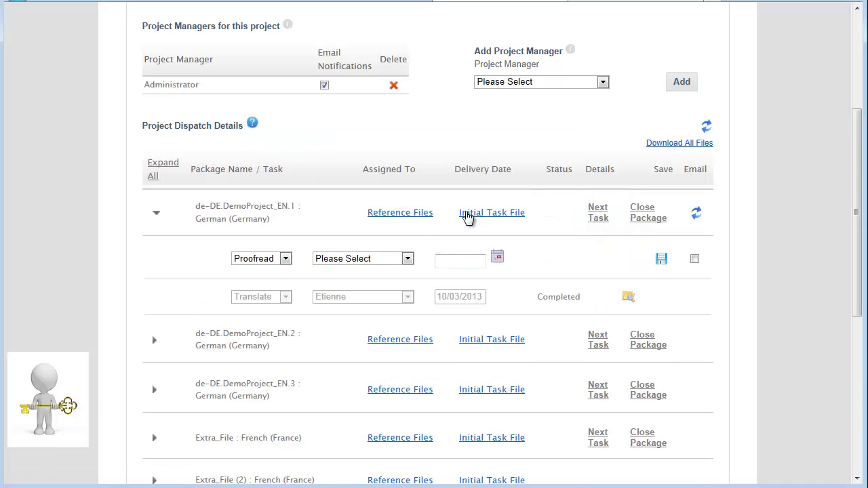
{"action": "scroll", "coordinate": [467, 218], "scroll_direction": "down", "scroll_amount": 2}
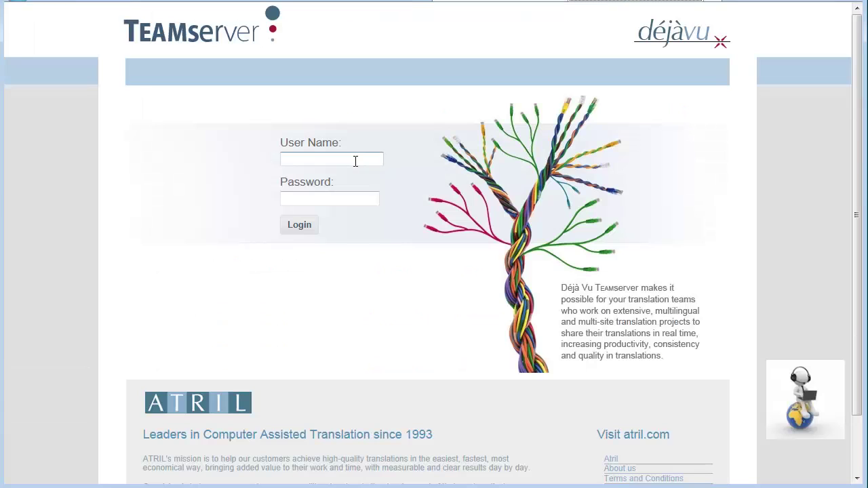
Log in to TEAMserver with the translator's user name and password
{"action": "left_click", "coordinate": [331, 160]}
{"action": "key", "text": "Tab"}
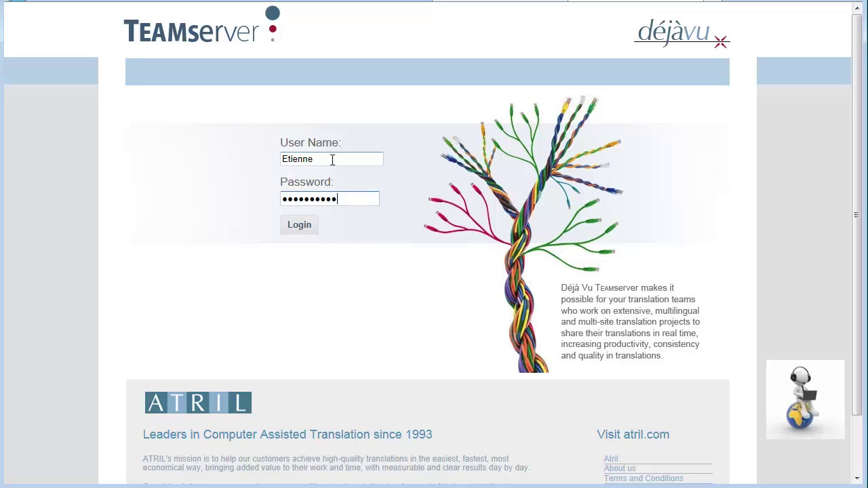
{"action": "key", "text": "Return"}
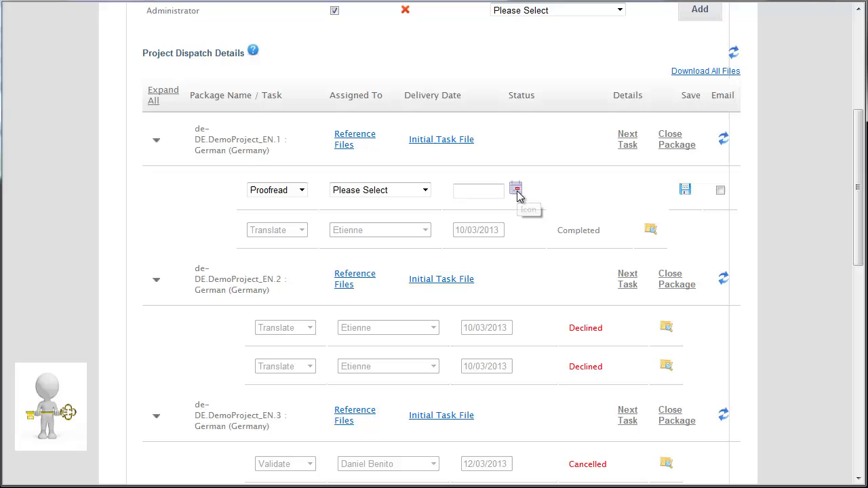
Save a Validate task for de-DE.DemoProject_EN.1, due 12/03/2013, assigned to another linguist
{"action": "left_click", "coordinate": [517, 191]}
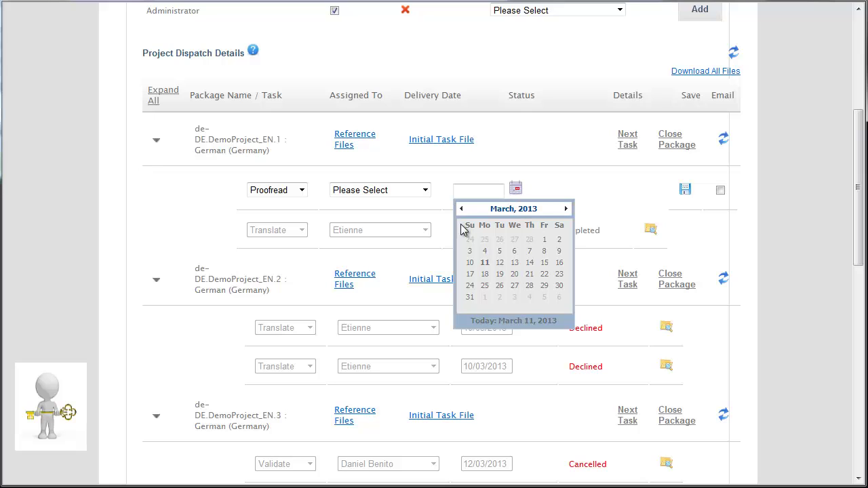
{"action": "left_click", "coordinate": [499, 263]}
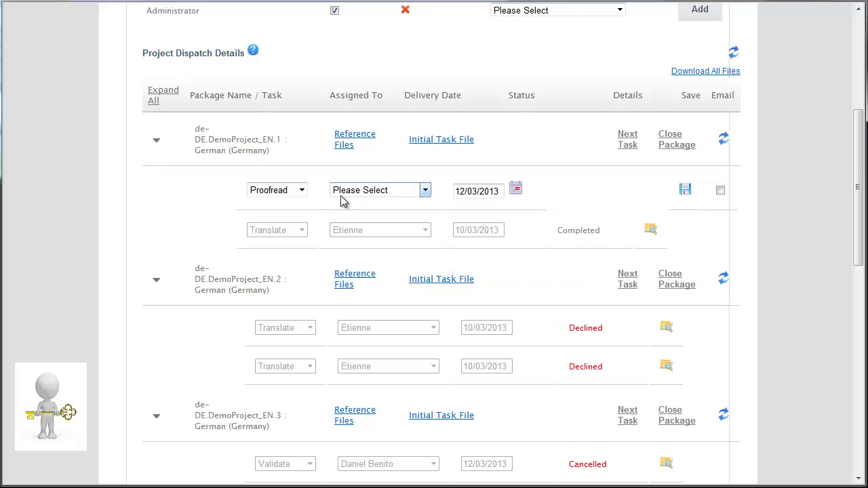
{"action": "left_click", "coordinate": [425, 191]}
{"action": "left_click", "coordinate": [380, 252]}
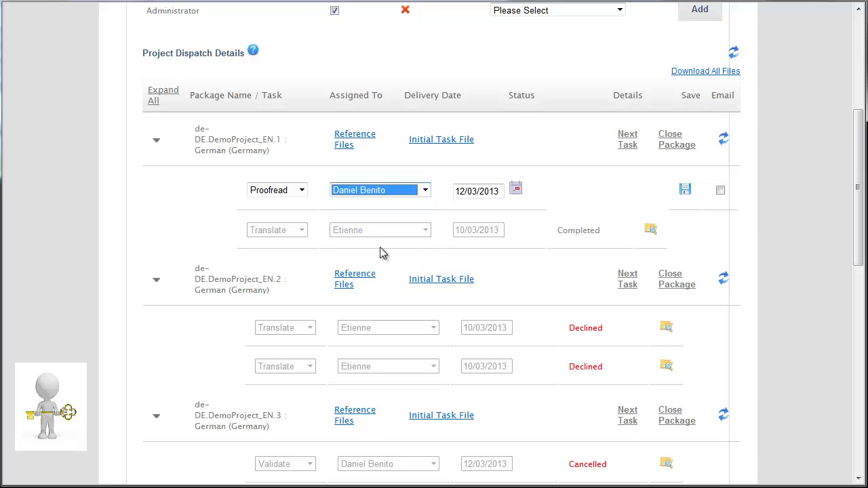
{"action": "left_click", "coordinate": [302, 190]}
{"action": "left_click", "coordinate": [289, 237]}
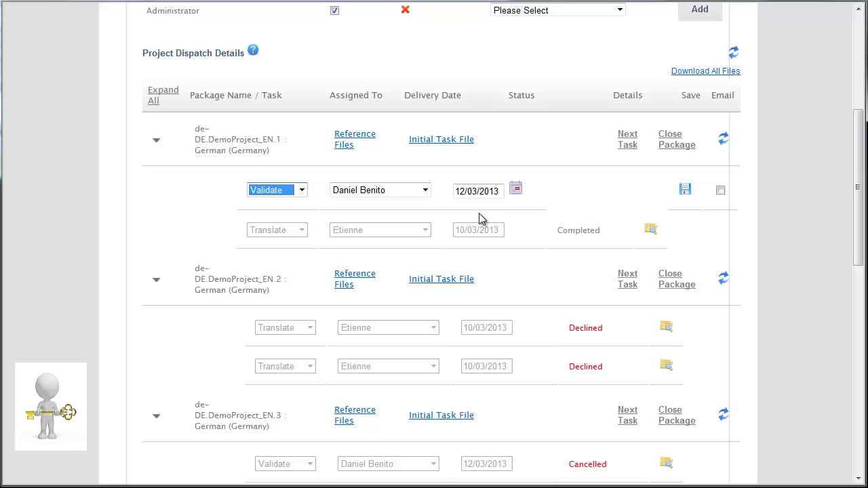
{"action": "left_click", "coordinate": [687, 193]}
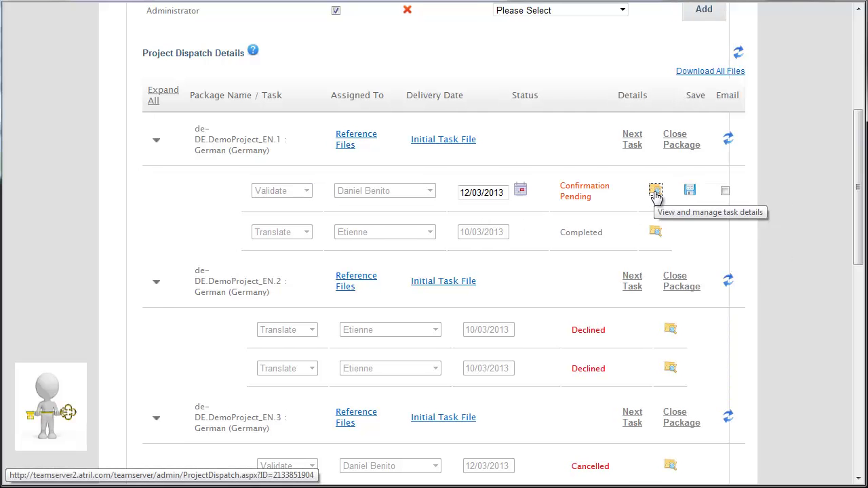
Close the Validate task manually, with Stop as its closure status
{"action": "left_click", "coordinate": [655, 192]}
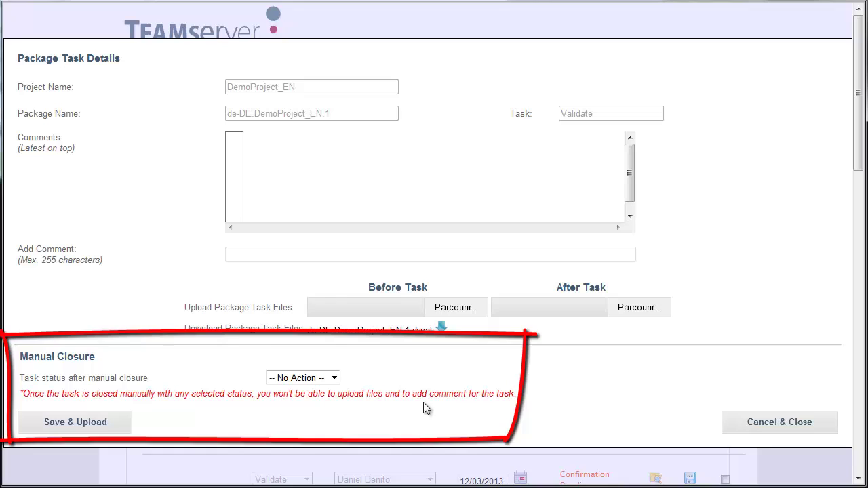
{"action": "left_click", "coordinate": [335, 379]}
{"action": "left_click", "coordinate": [299, 423]}
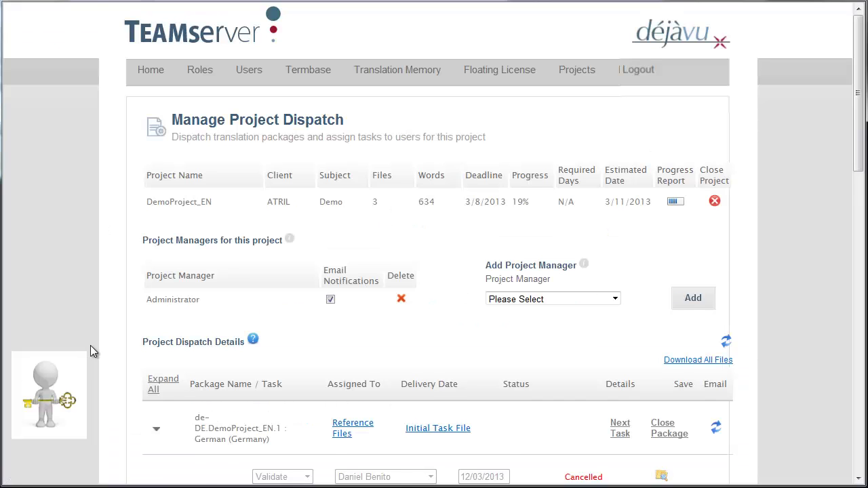
Scroll through Project Dispatch Details to check each German and French task status
{"action": "scroll", "coordinate": [90, 346], "scroll_direction": "down", "scroll_amount": 3}
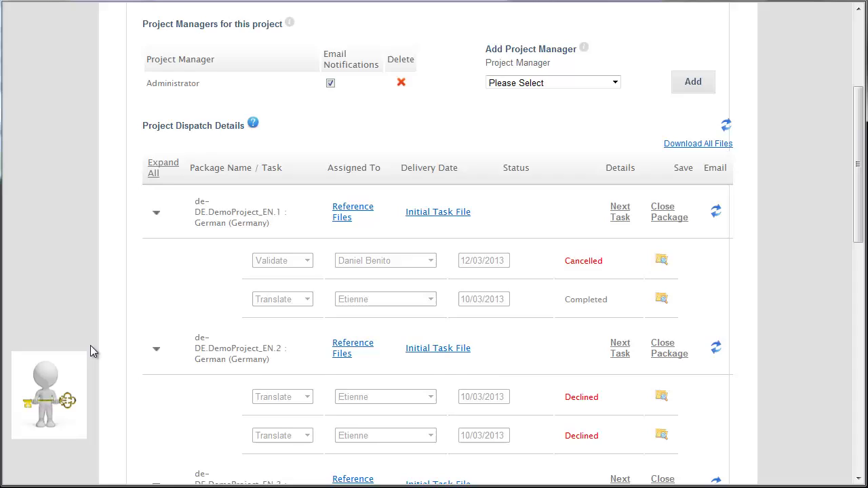
{"action": "scroll", "coordinate": [91, 345], "scroll_direction": "up", "scroll_amount": 1}
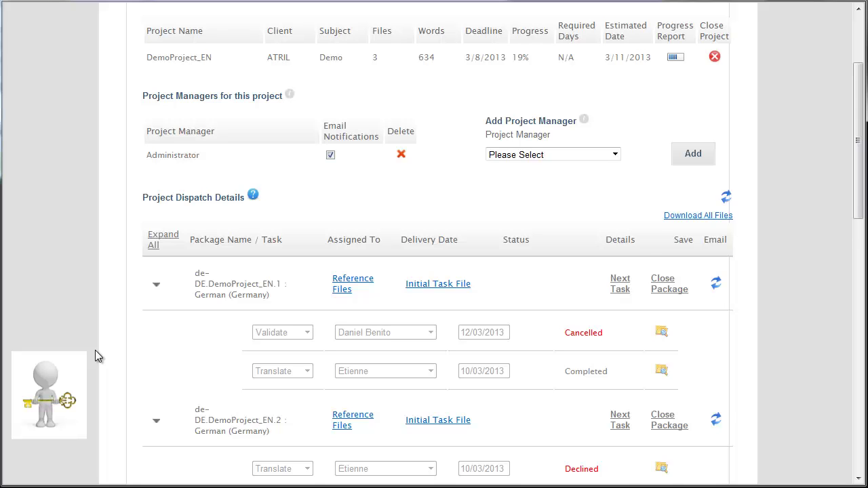
{"action": "scroll", "coordinate": [95, 352], "scroll_direction": "down", "scroll_amount": 3}
{"action": "scroll", "coordinate": [96, 353], "scroll_direction": "down", "scroll_amount": 1}
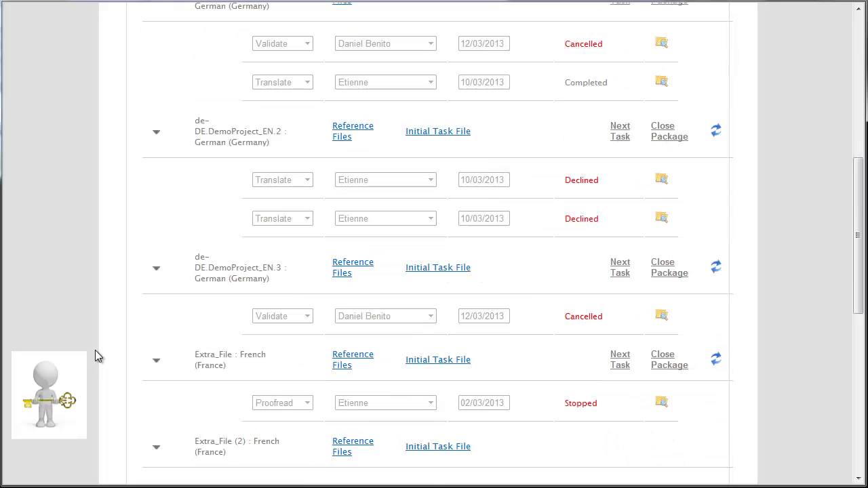
{"action": "scroll", "coordinate": [95, 356], "scroll_direction": "down", "scroll_amount": 1}
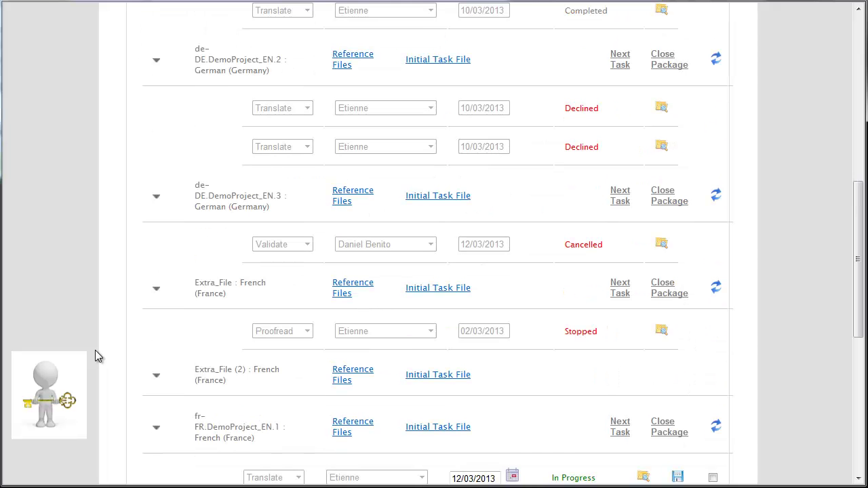
{"action": "scroll", "coordinate": [96, 353], "scroll_direction": "down", "scroll_amount": 1}
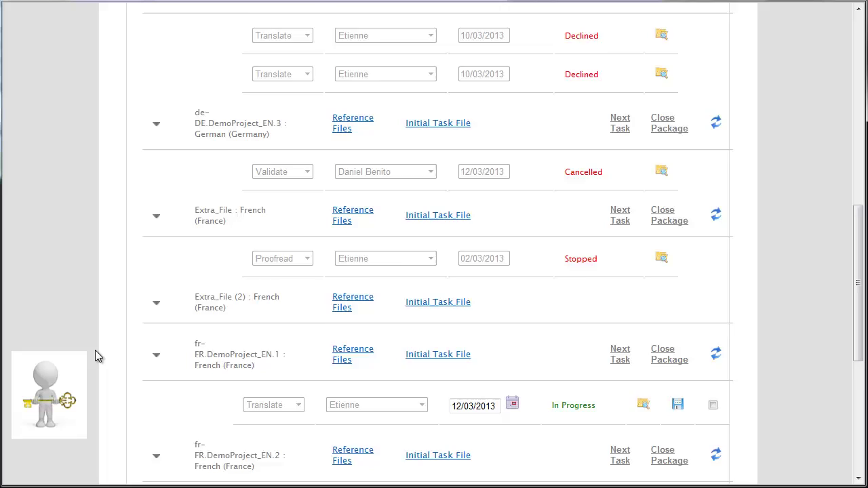
{"action": "scroll", "coordinate": [96, 353], "scroll_direction": "down", "scroll_amount": 1}
{"action": "scroll", "coordinate": [96, 353], "scroll_direction": "down", "scroll_amount": 1}
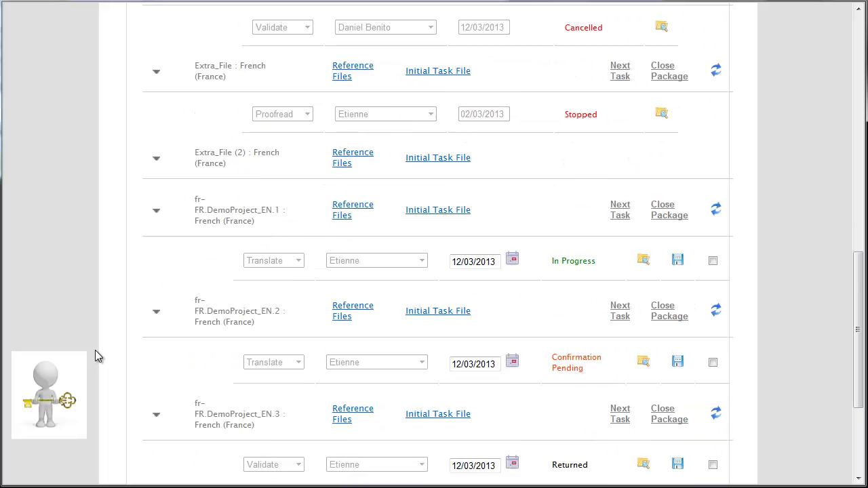
{"action": "scroll", "coordinate": [96, 353], "scroll_direction": "down", "scroll_amount": 1}
{"action": "scroll", "coordinate": [95, 356], "scroll_direction": "down", "scroll_amount": 1}
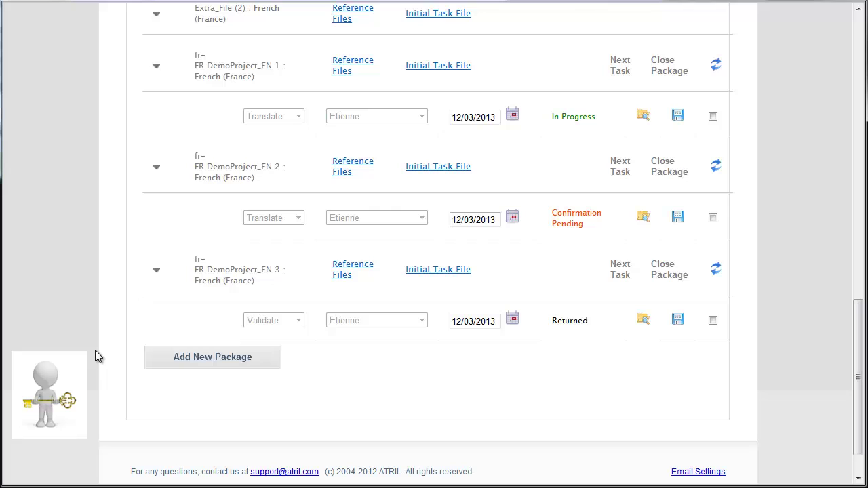
{"action": "scroll", "coordinate": [95, 353], "scroll_direction": "up", "scroll_amount": 2}
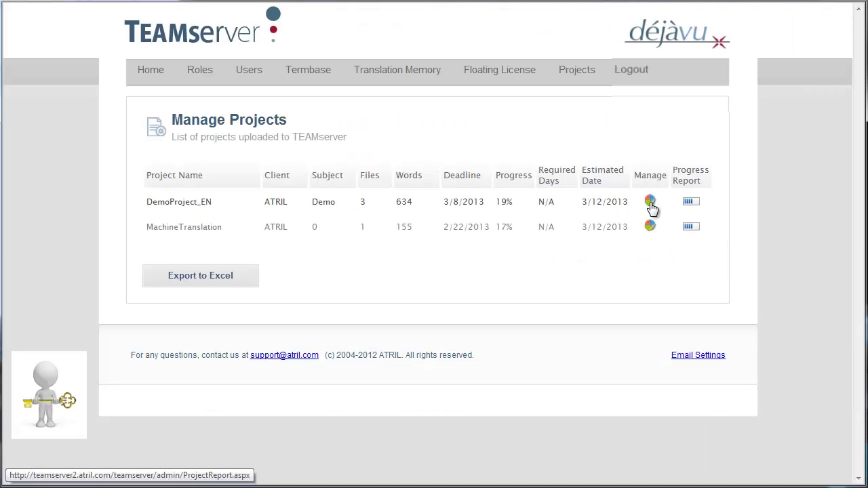
Download all DemoProject_EN files as DemoProject_EN.zip and open the saved archive
{"action": "left_click", "coordinate": [650, 202]}
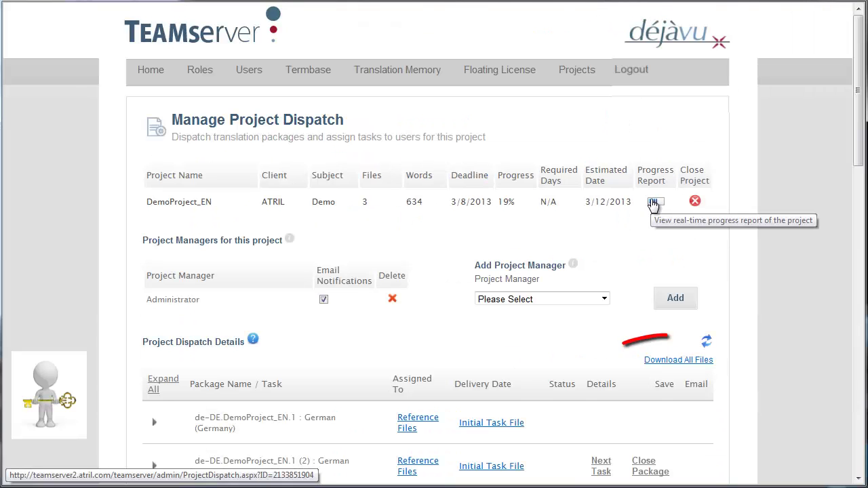
{"action": "left_click", "coordinate": [699, 366]}
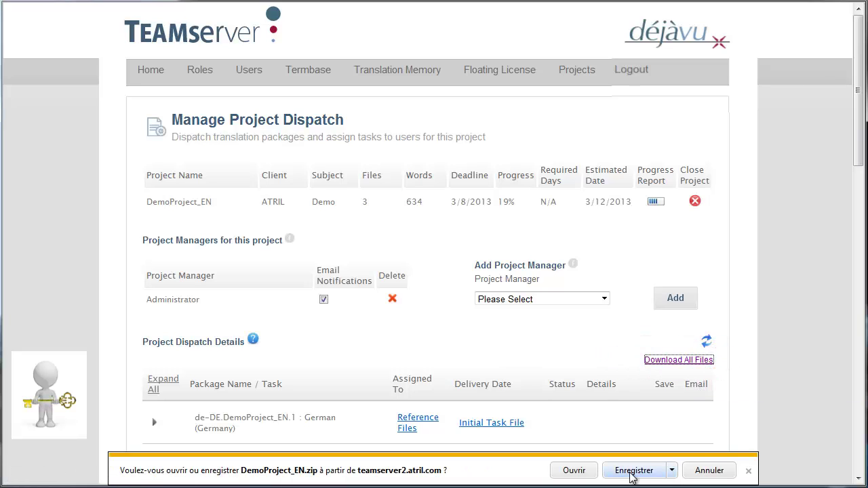
{"action": "left_click", "coordinate": [632, 473]}
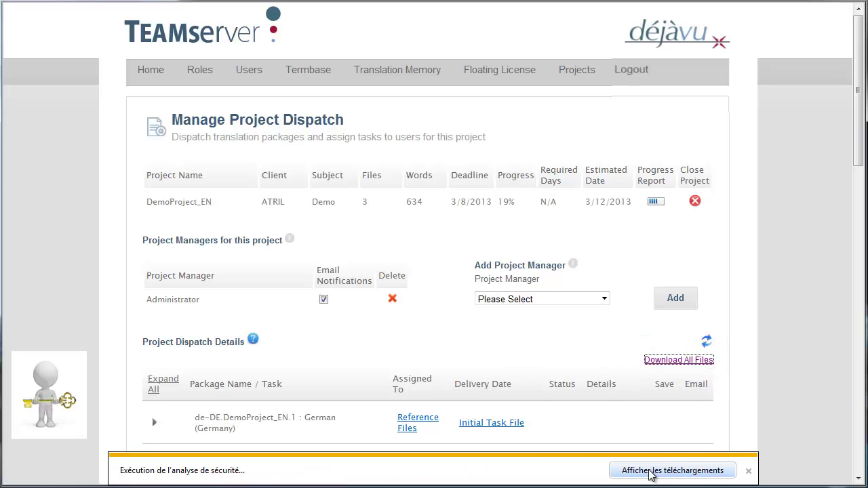
{"action": "left_click", "coordinate": [719, 471]}
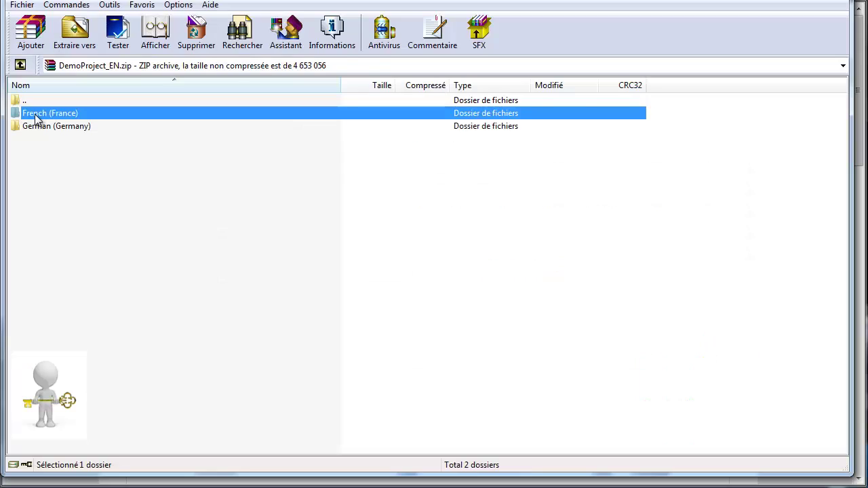
Browse the archive's French (France) folder, its Extra_File folder, and fr-FR.DemoProject_EN.1
{"action": "double_click", "coordinate": [36, 115]}
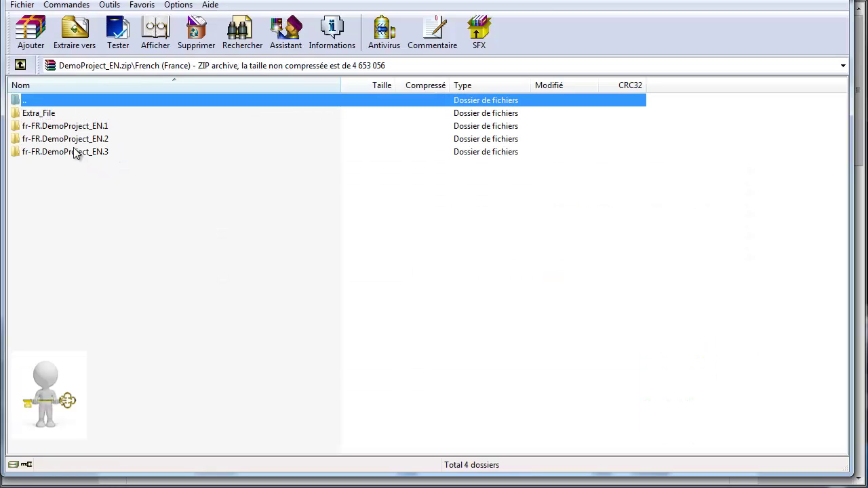
{"action": "double_click", "coordinate": [50, 117]}
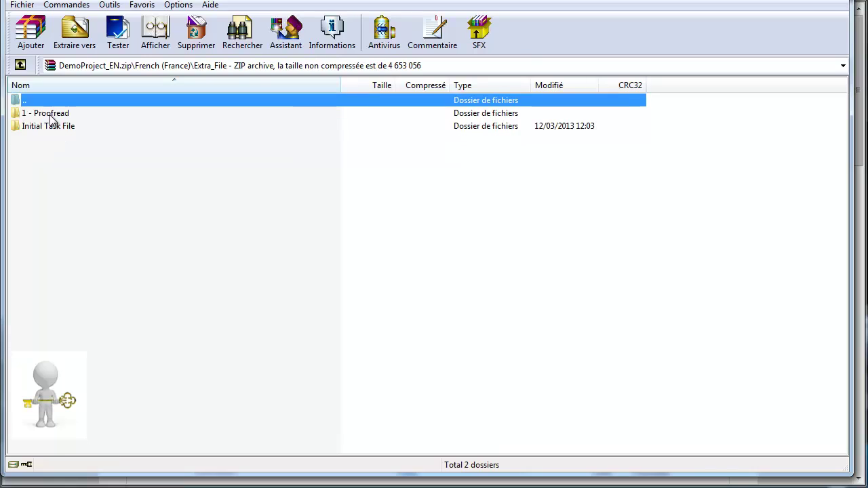
{"action": "left_click", "coordinate": [20, 65]}
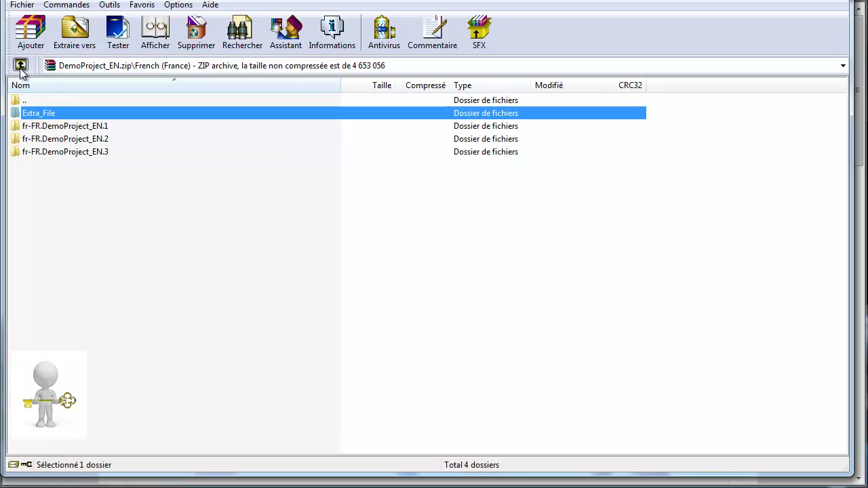
{"action": "double_click", "coordinate": [70, 127]}
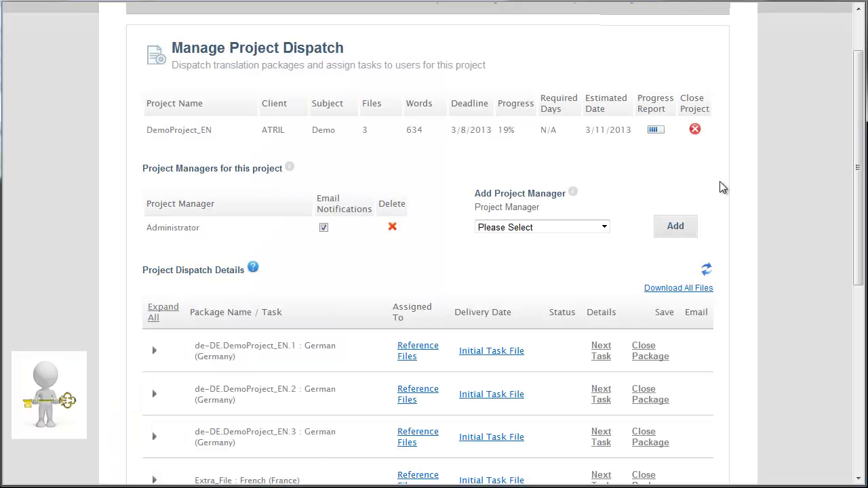
Close DemoProject_EN on the server, confirming the closure and acknowledging the success message
{"action": "left_click", "coordinate": [695, 131]}
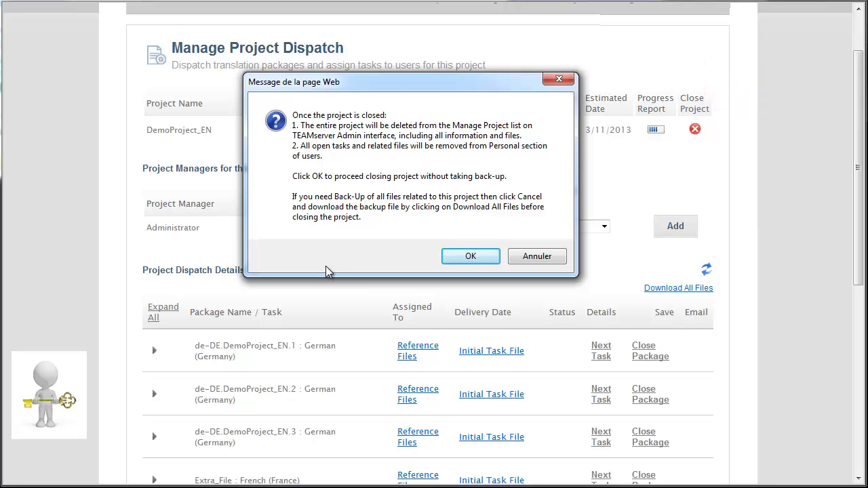
{"action": "left_click", "coordinate": [462, 258]}
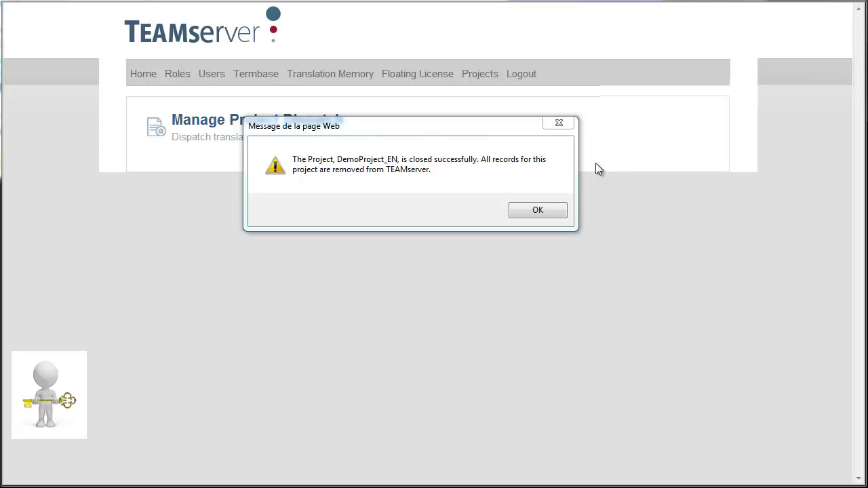
{"action": "left_click", "coordinate": [536, 210]}
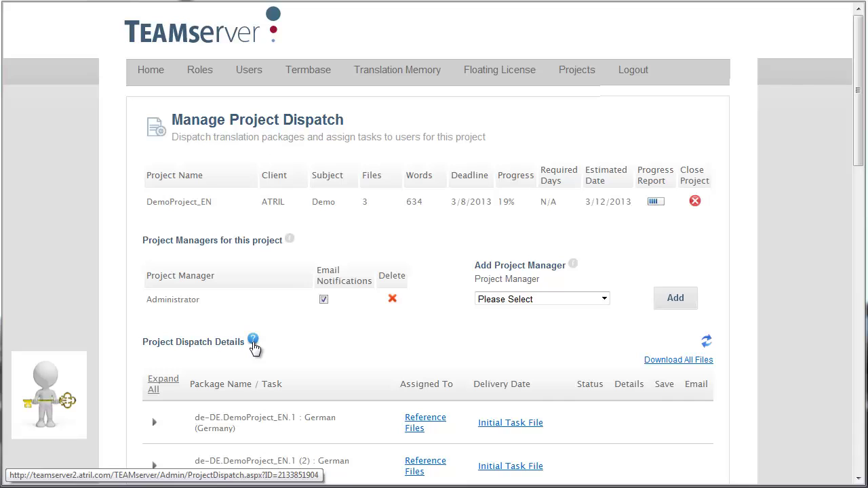
Show the Manage Project Dispatch help from Project Dispatch Details and scroll through it
{"action": "left_click", "coordinate": [254, 341]}
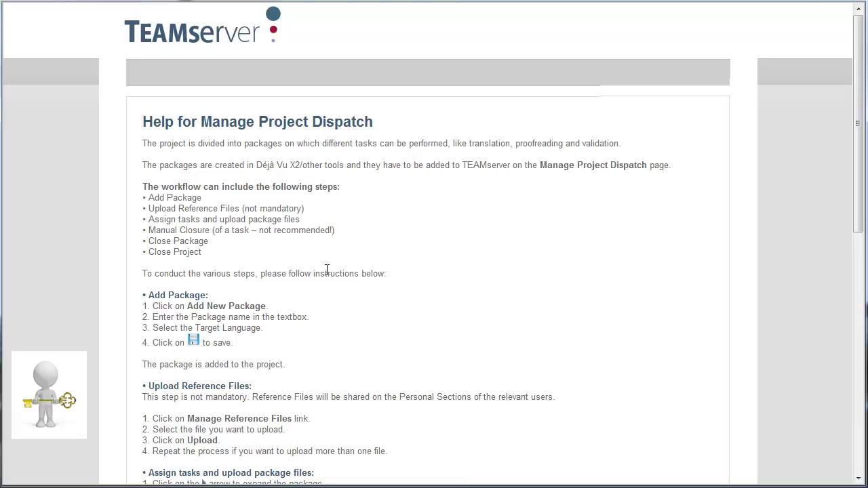
{"action": "scroll", "coordinate": [327, 272], "scroll_direction": "down", "scroll_amount": 10}
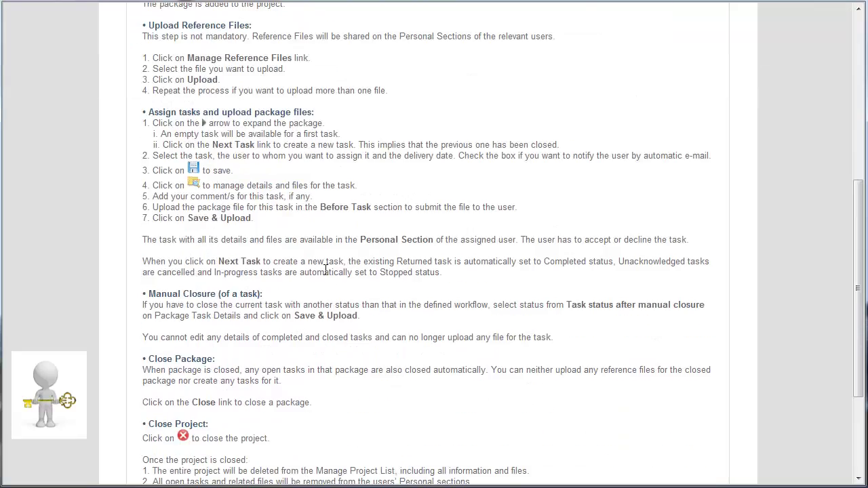
{"action": "scroll", "coordinate": [324, 274], "scroll_direction": "up", "scroll_amount": 10}
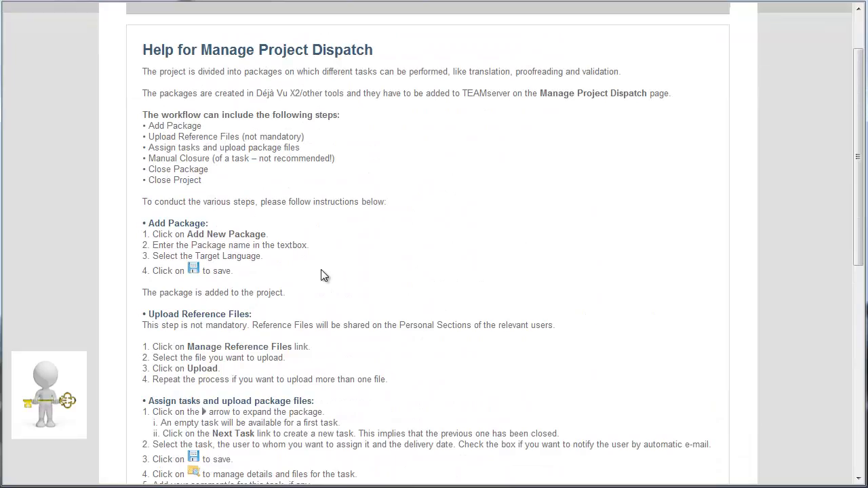
Go to the Personal Section via Home and scroll through its help page
{"action": "left_click", "coordinate": [467, 2]}
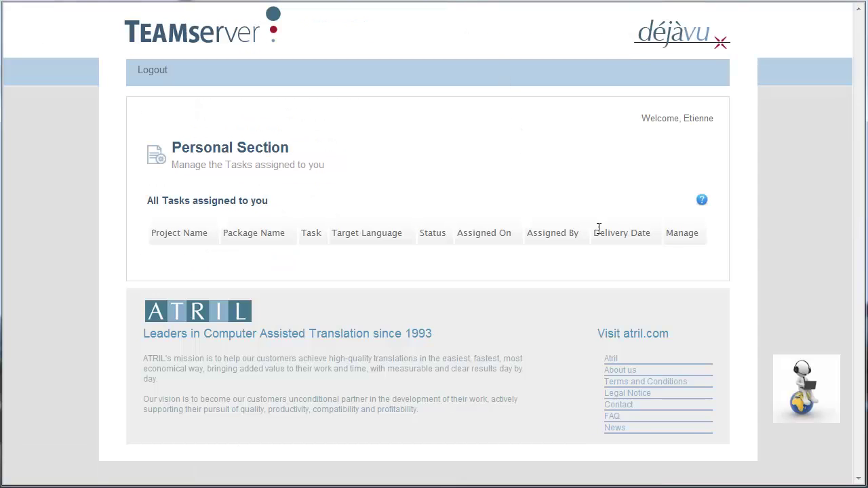
{"action": "left_click", "coordinate": [703, 202]}
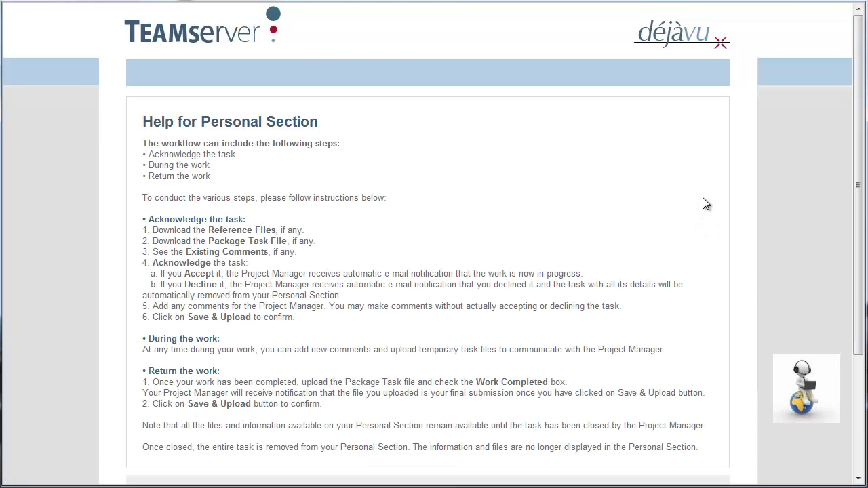
{"action": "scroll", "coordinate": [701, 201], "scroll_direction": "down", "scroll_amount": 3}
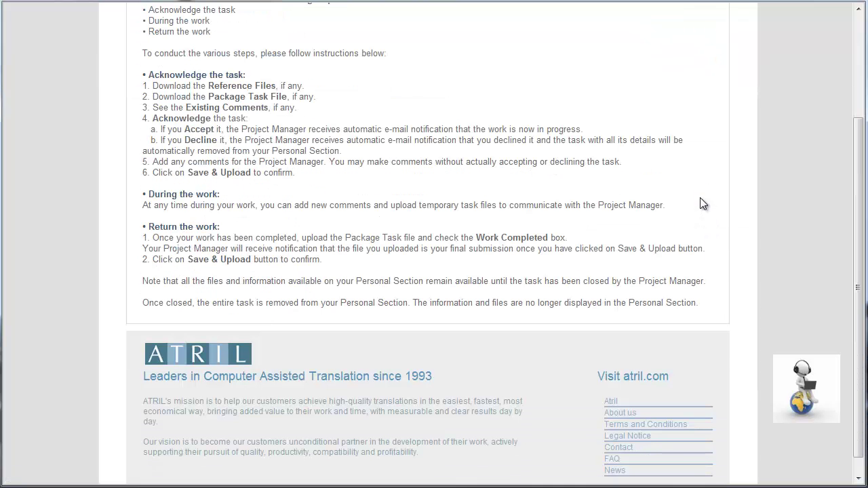